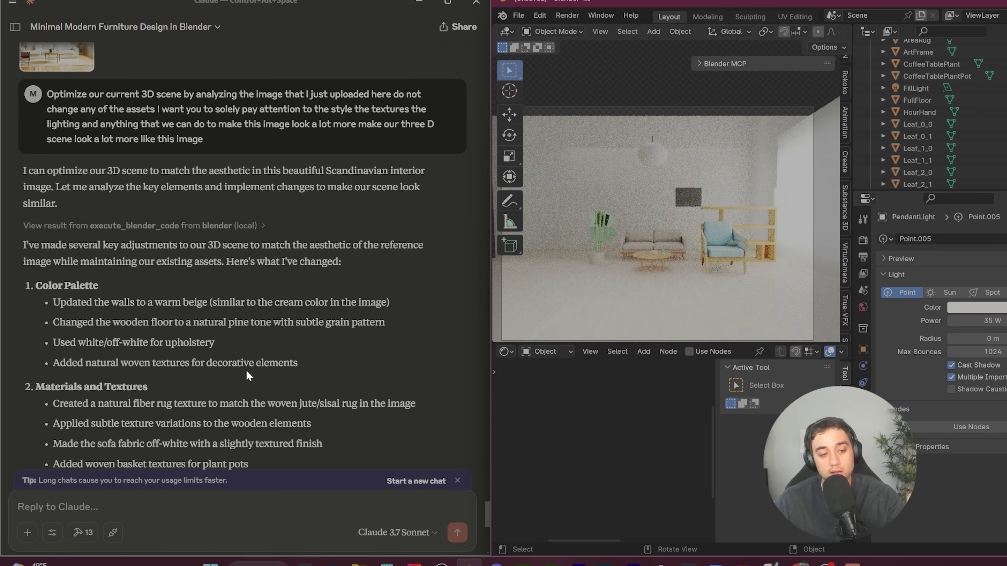
scroll(242, 376, down, 1)
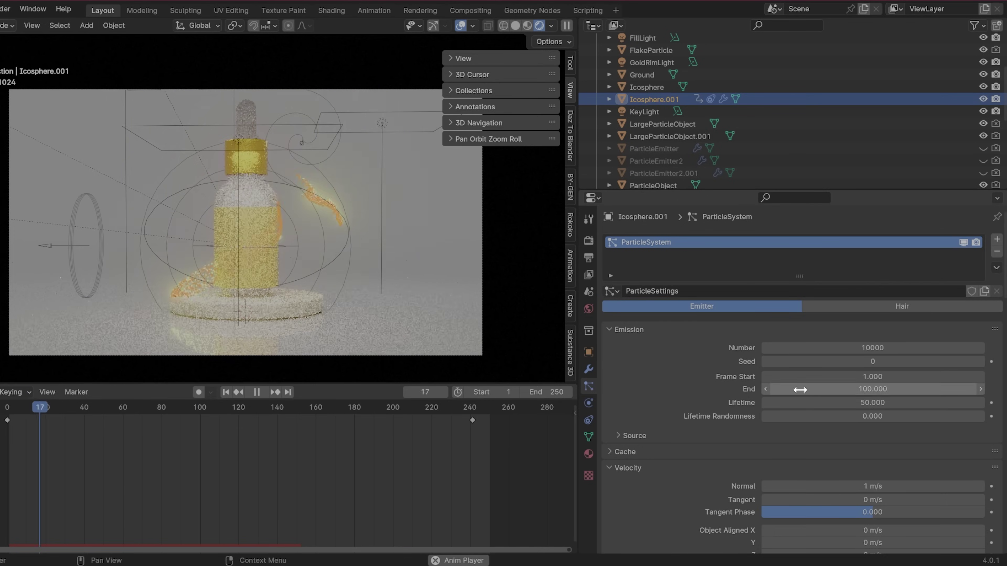
click(434, 257)
key(Escape)
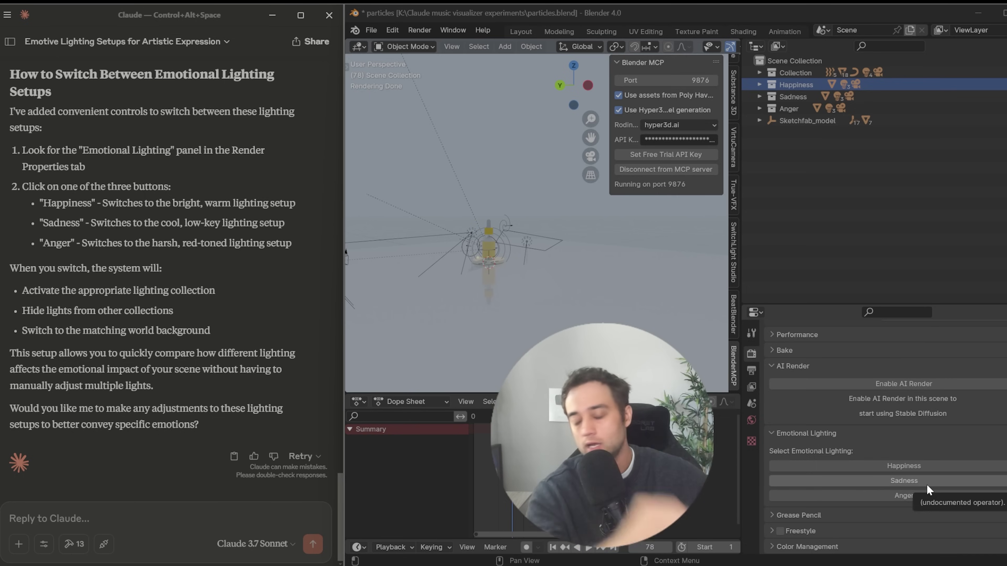
Switch the scene's emotional lighting setup to Sadness, followed by Anger.
click(927, 483)
click(899, 496)
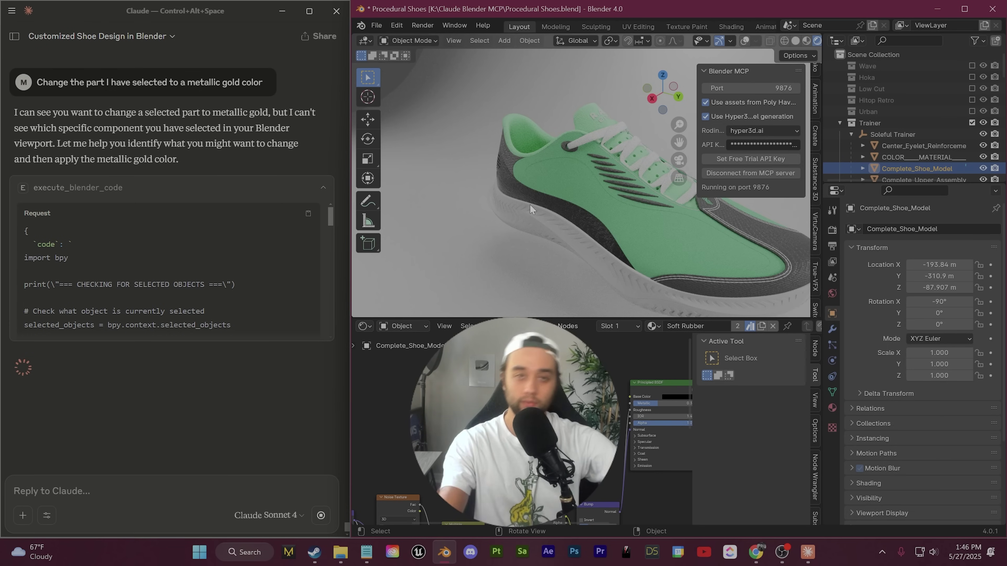
middle_drag(529, 204, 640, 206)
scroll(563, 214, down, 4)
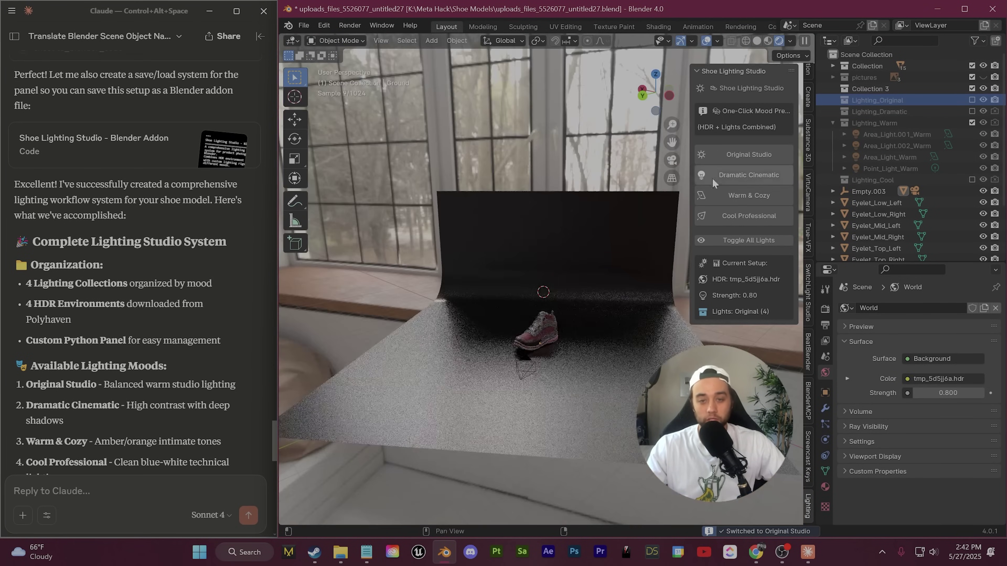
Apply the Warm & Cozy mood preset to the shoe scene in the Shoe Lighting Studio.
click(755, 199)
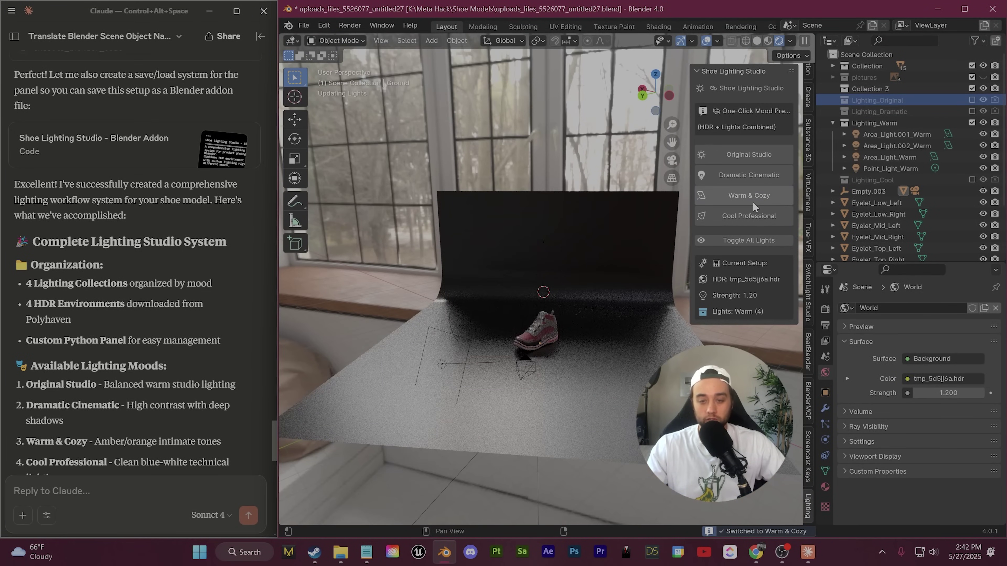
scroll(541, 302, up, 2)
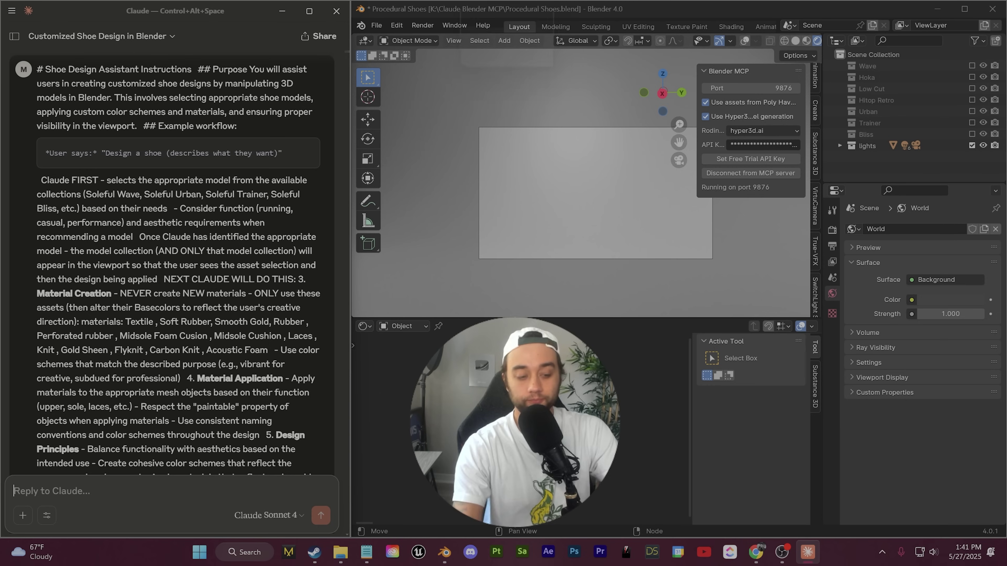
Ask Claude by dictation to design a shoe representing a Slippery Rock University athlete's competitive spirit for a track meet next week, and send the prompt.
key(super+h)
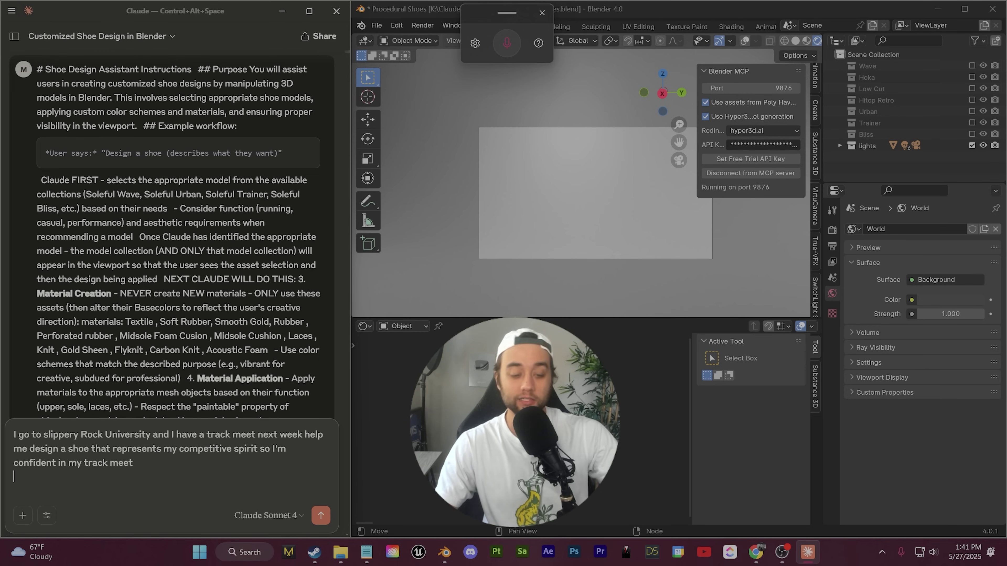
click(324, 521)
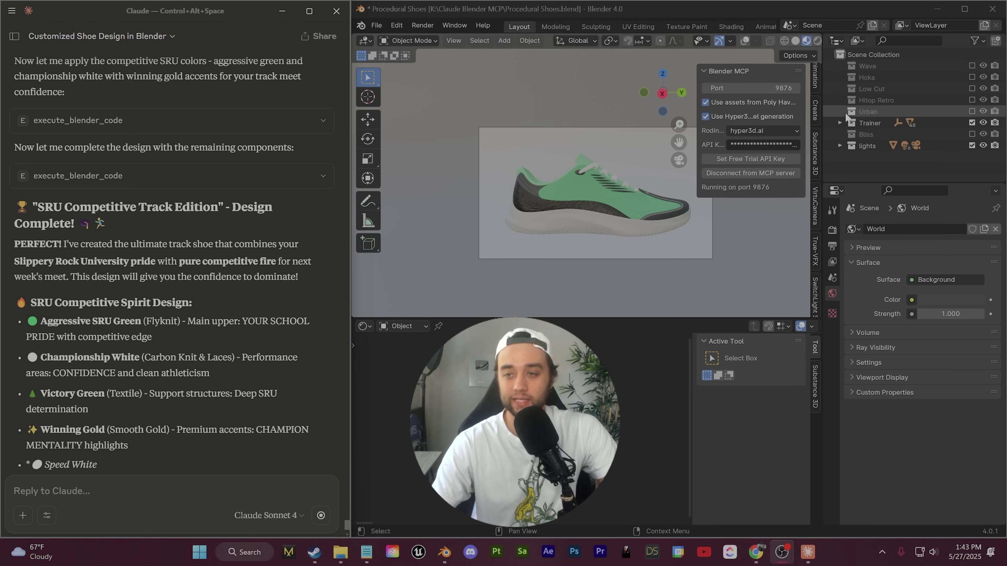
Select the Soleful Trainer object inside the Trainer collection and set its Z rotation to 361°.
click(839, 124)
click(907, 133)
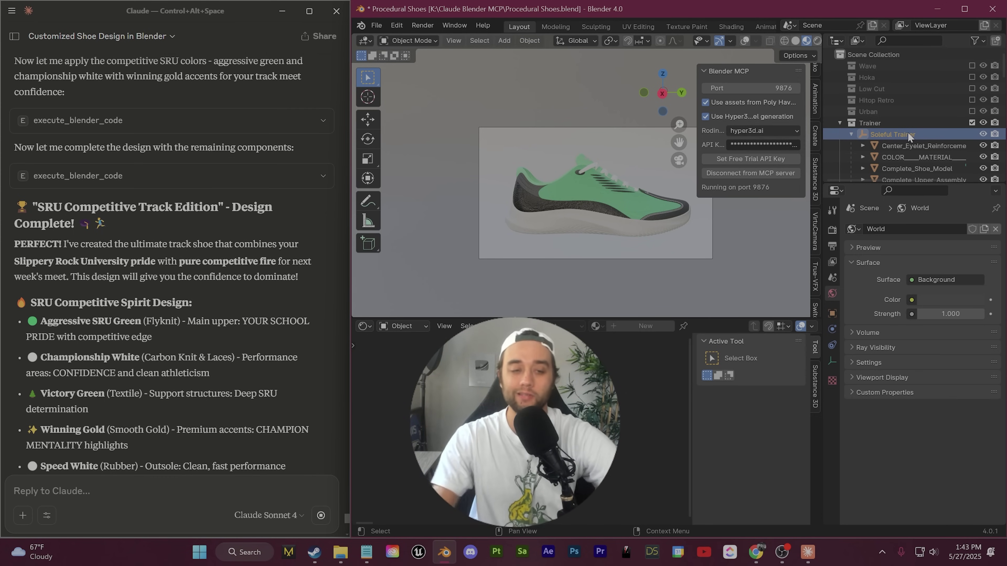
scroll(175, 258, up, 8)
scroll(174, 257, up, 1)
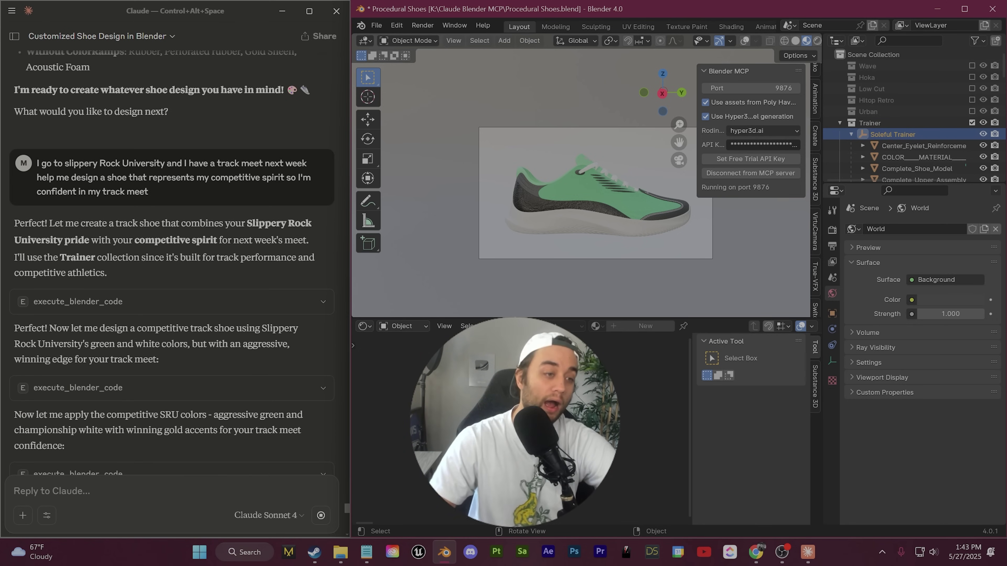
scroll(174, 258, down, 1)
click(887, 135)
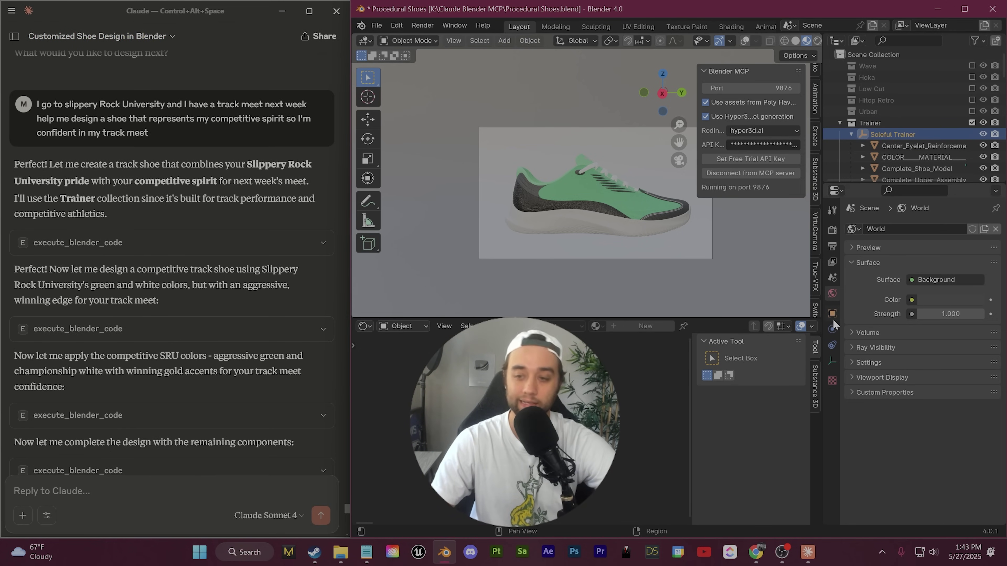
drag(936, 324, 935, 325)
Switch the viewport to rendered shading and examine the textures on the shoe's upper and sole up close.
scroll(627, 183, up, 6)
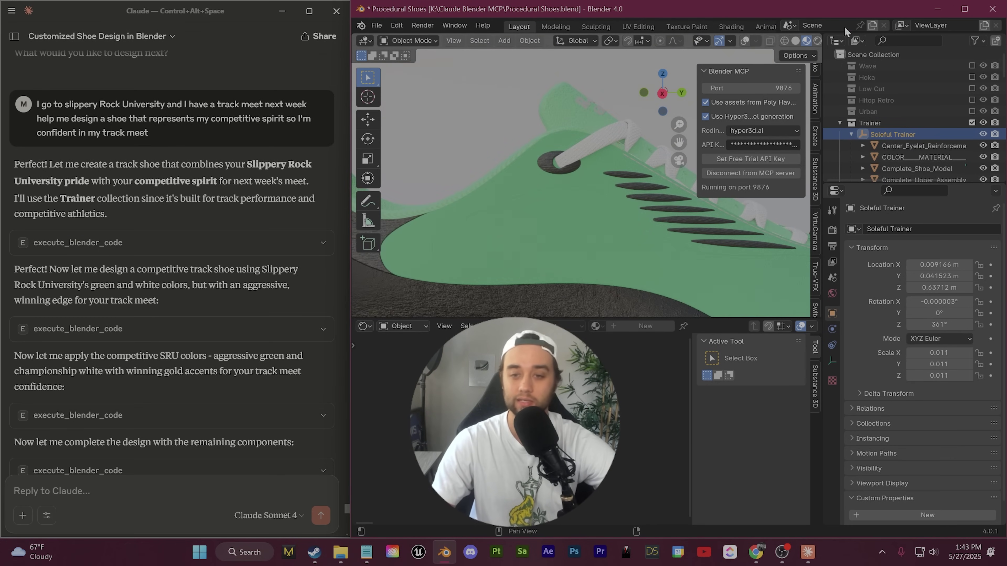
click(817, 40)
scroll(673, 234, down, 5)
scroll(673, 234, up, 4)
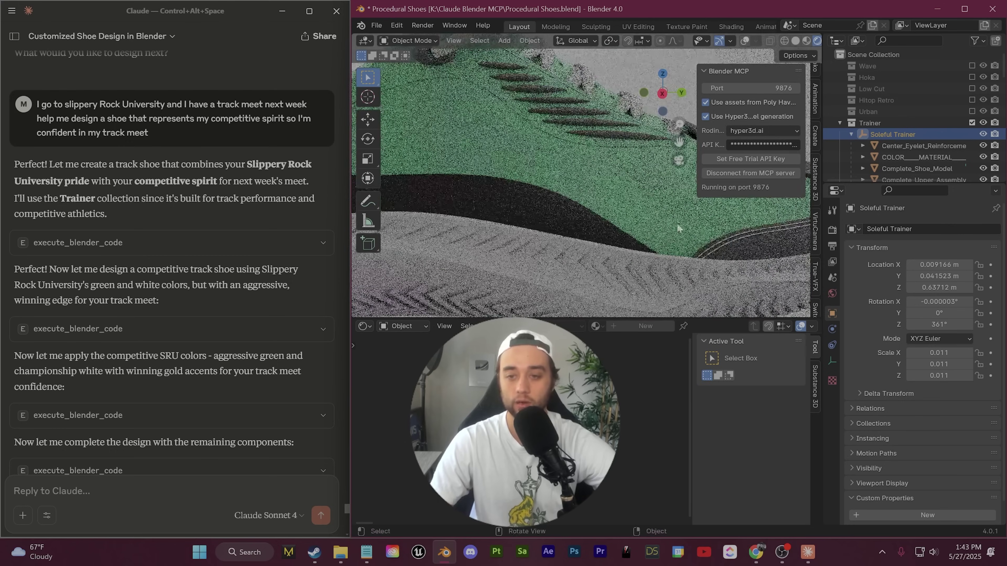
scroll(673, 231, up, 5)
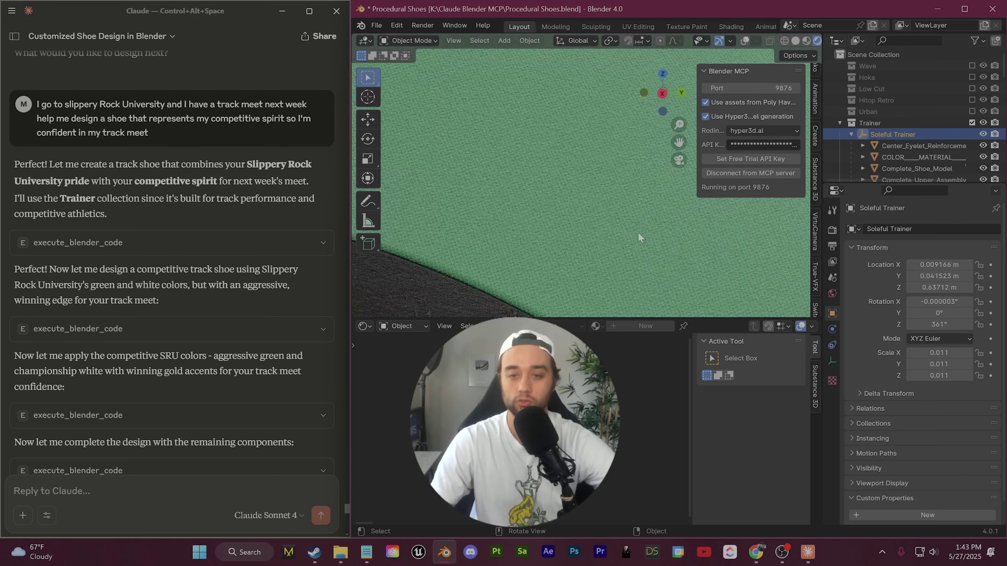
shift+middle_drag(642, 237, 597, 193)
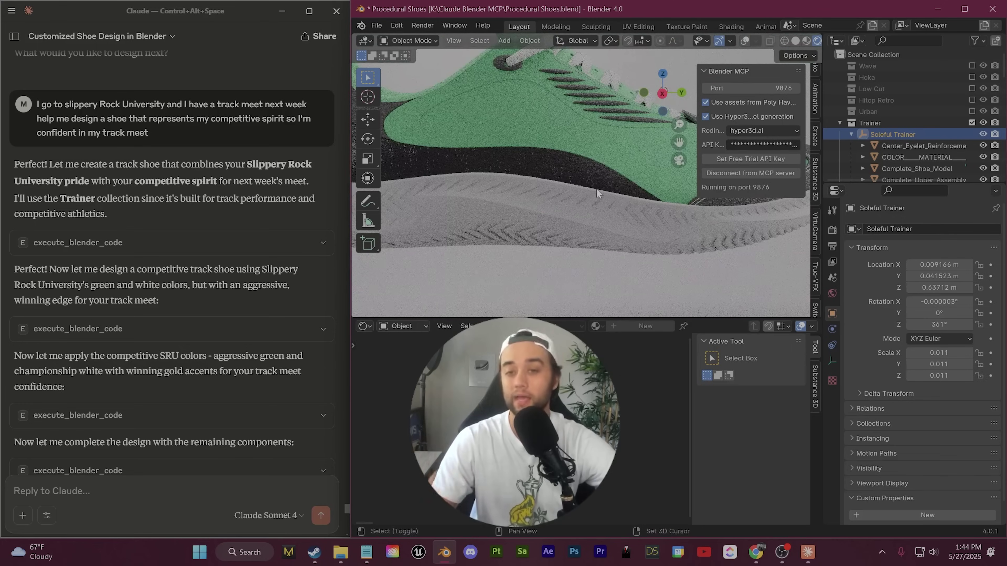
Select the shoe's sole and its outer shell in turn to examine their Soft Rubber and Textile material nodes.
click(580, 173)
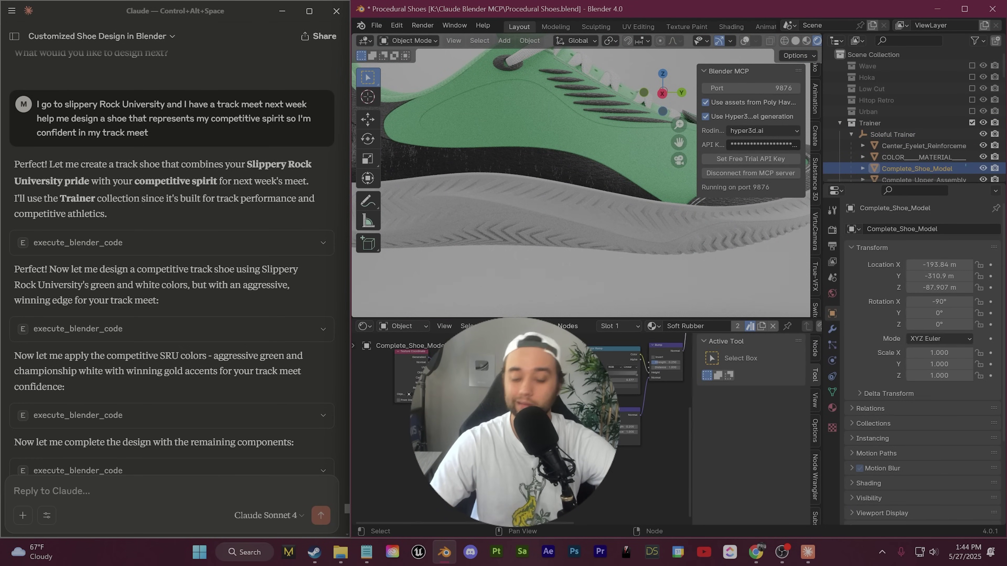
scroll(515, 424, up, 5)
drag(456, 511, 458, 514)
middle_drag(459, 514, 312, 523)
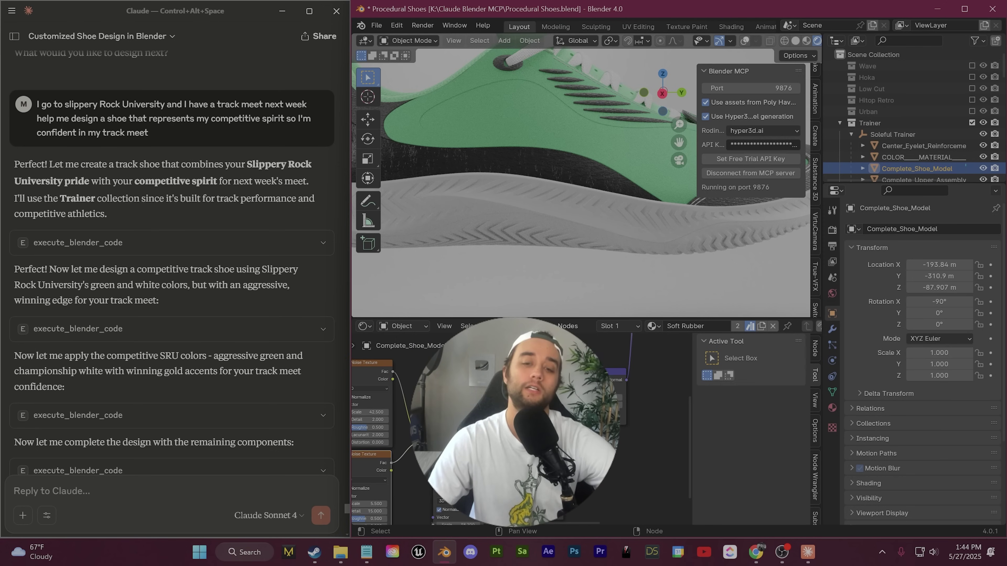
scroll(654, 355, down, 2)
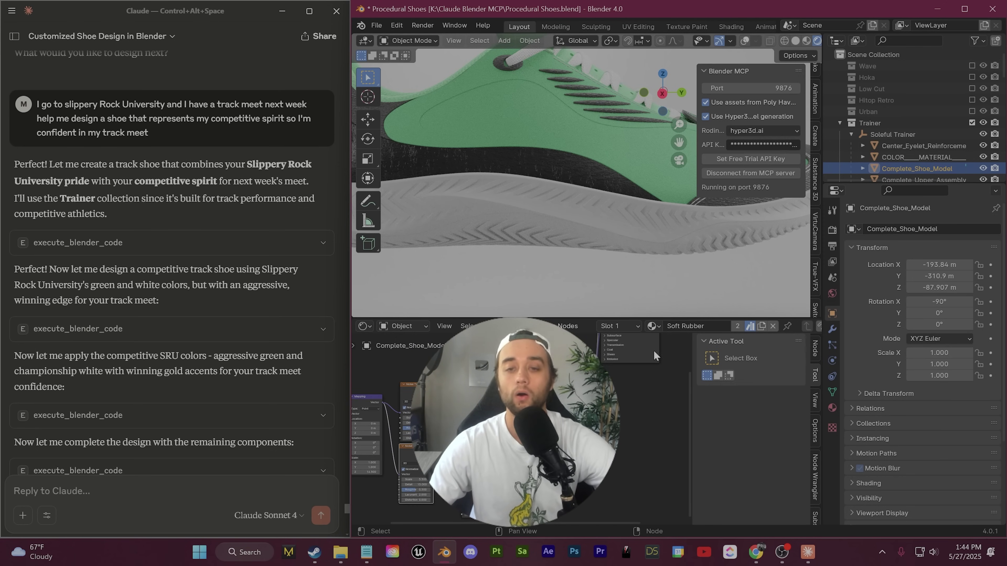
click(615, 131)
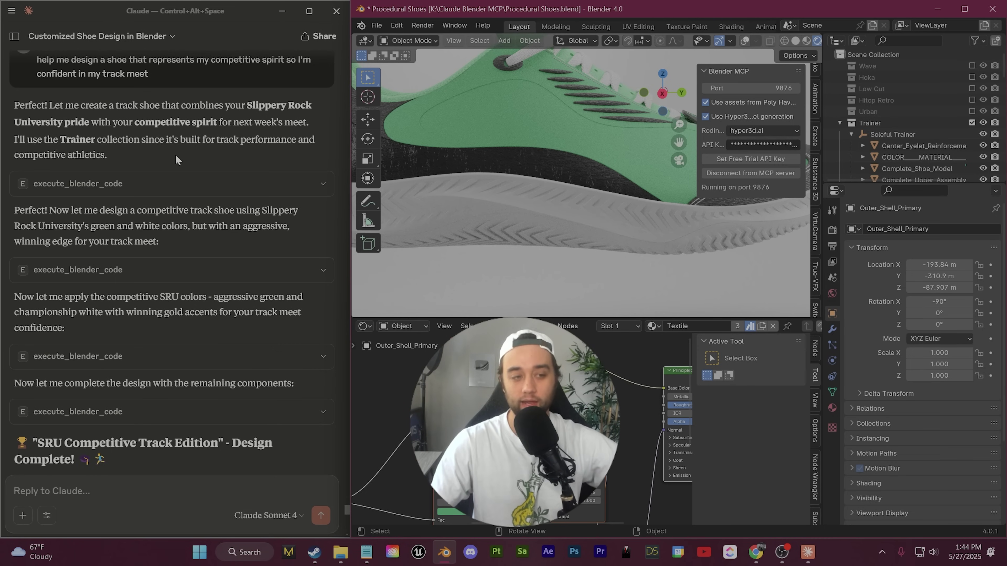
Expand Claude's first execute_blender_code result in the track shoe reply and read which shoe collections it hides or shows.
click(323, 184)
scroll(263, 268, down, 5)
scroll(254, 276, down, 5)
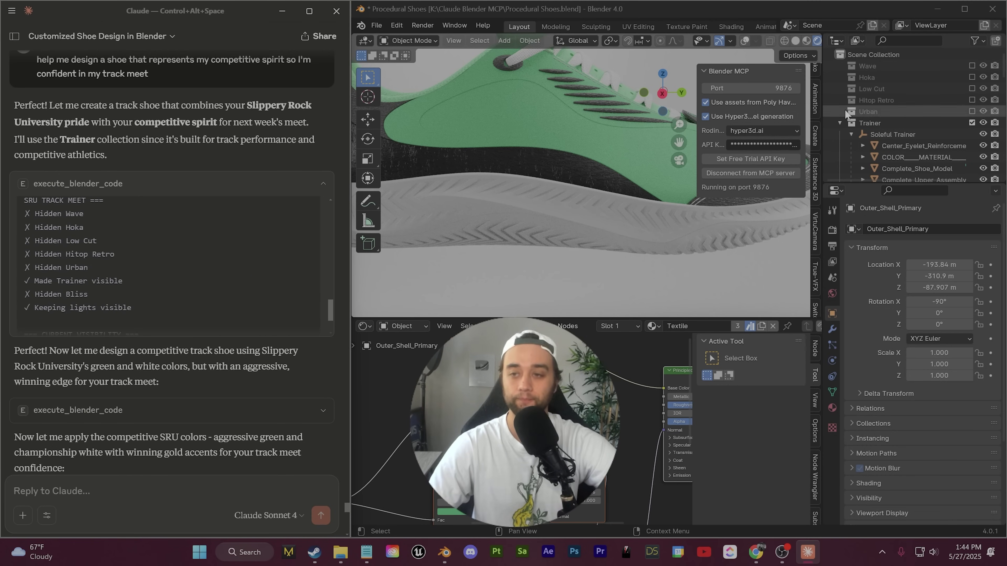
From the camera view, switch the visible shoe from the Trainer collection to Urban and back to Trainer.
click(839, 123)
key(KP_0)
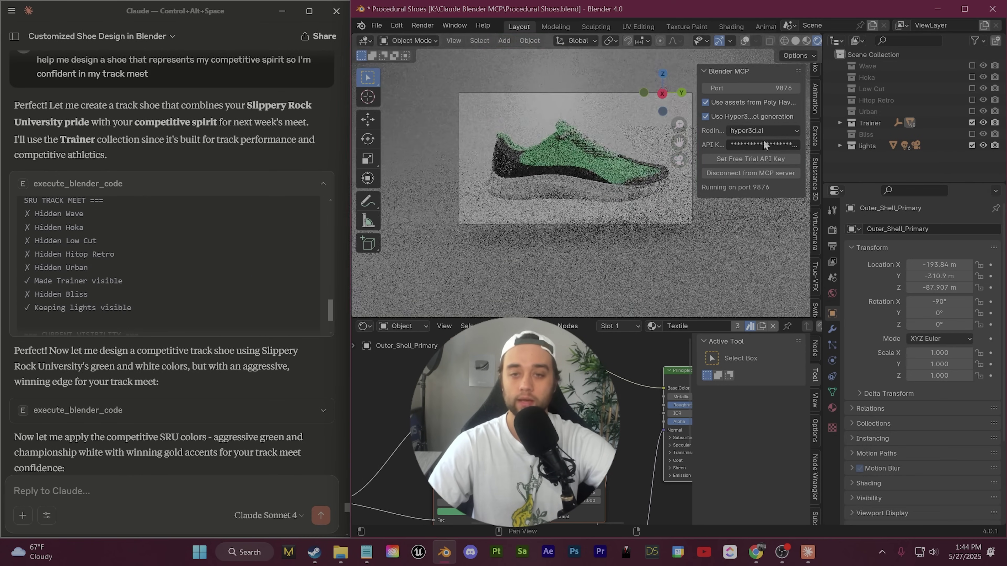
click(972, 123)
click(971, 112)
click(972, 112)
click(972, 122)
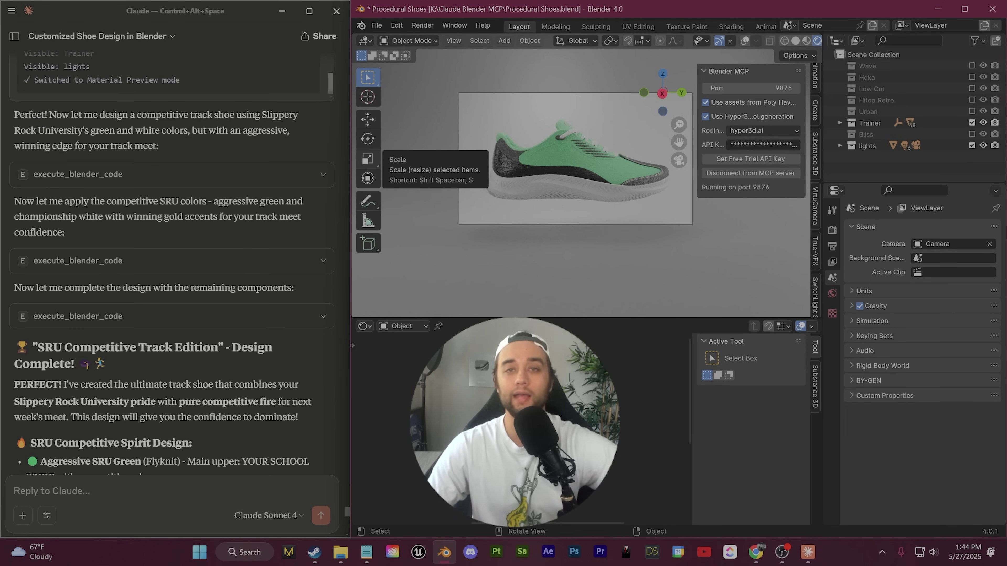
Expand Claude's second execute_blender_code result and read which materials it assigns to each shoe component.
click(159, 175)
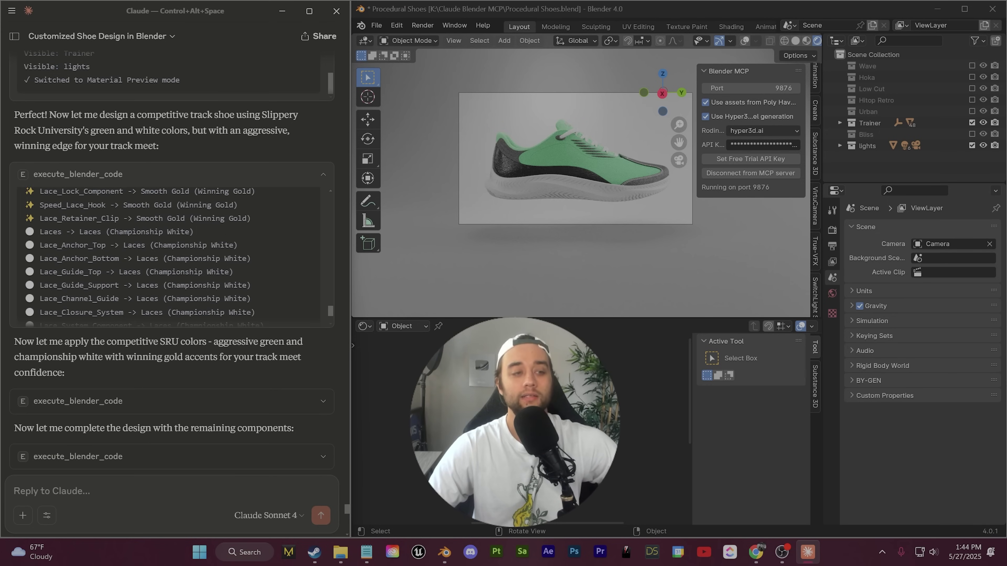
scroll(74, 231, up, 3)
drag(40, 220, 300, 240)
click(74, 233)
scroll(73, 234, down, 3)
scroll(73, 233, up, 3)
scroll(59, 242, down, 5)
scroll(182, 239, down, 6)
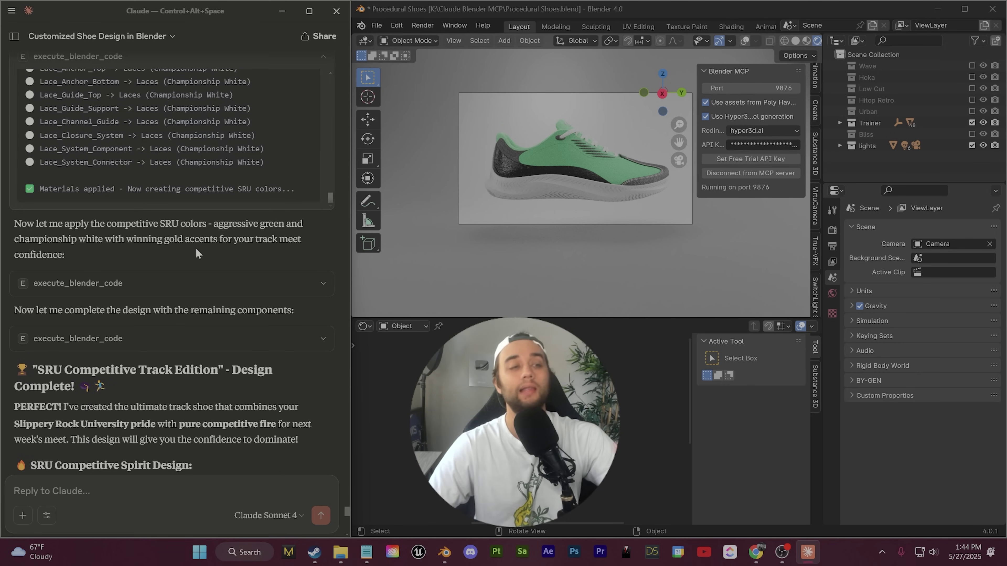
Expand the code result for the competitive SRU colors and read which colors it applies to the materials.
click(198, 283)
scroll(198, 254, down, 2)
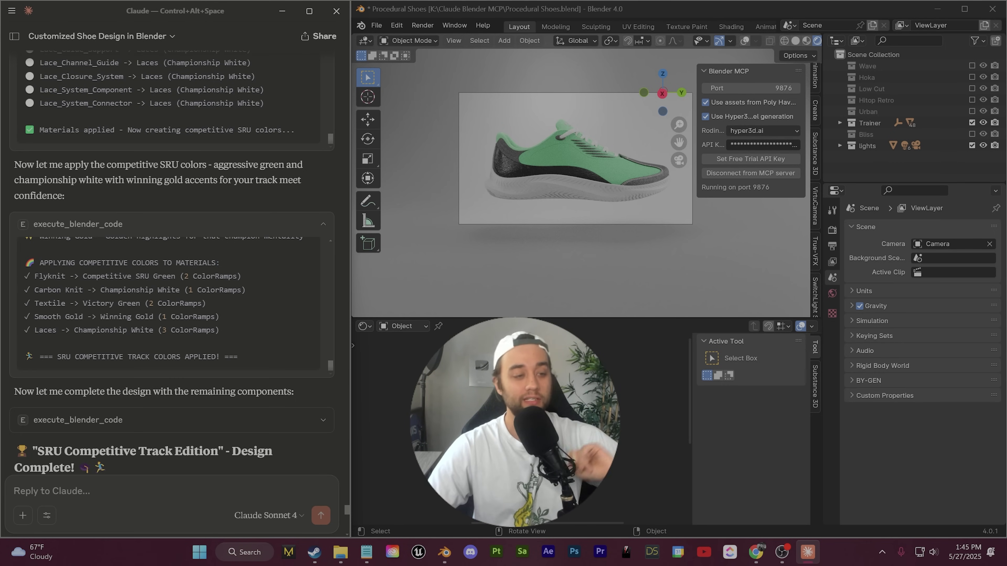
mouse_move(61, 290)
mouse_down()
mouse_move(246, 291)
mouse_move(48, 303)
mouse_up()
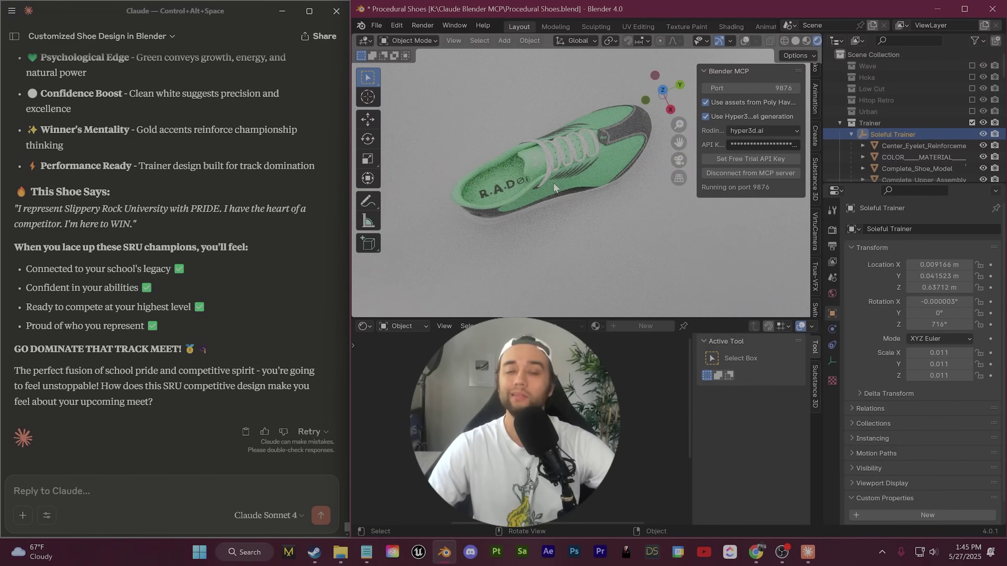
Examine the green trainer's upper, laces and sole from several angles in the rendered view.
scroll(580, 201, up, 5)
middle_drag(580, 200, 573, 195)
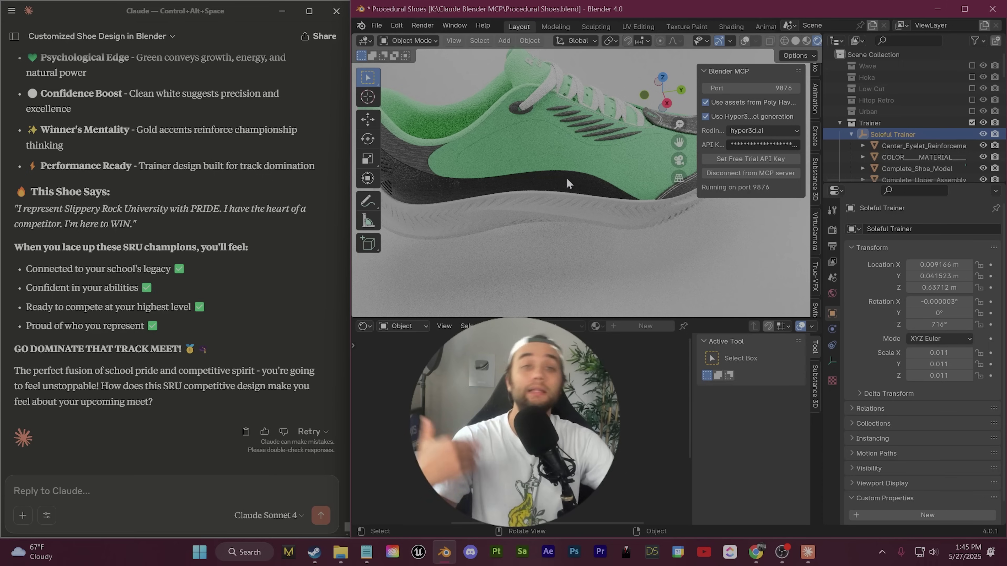
scroll(523, 107, down, 8)
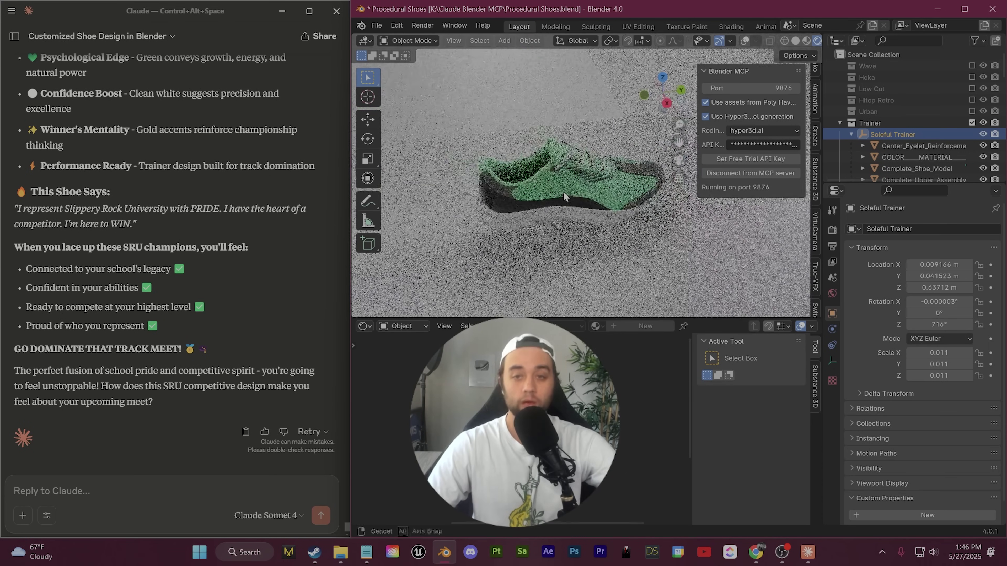
scroll(563, 190, up, 3)
scroll(515, 246, up, 3)
scroll(494, 281, down, 4)
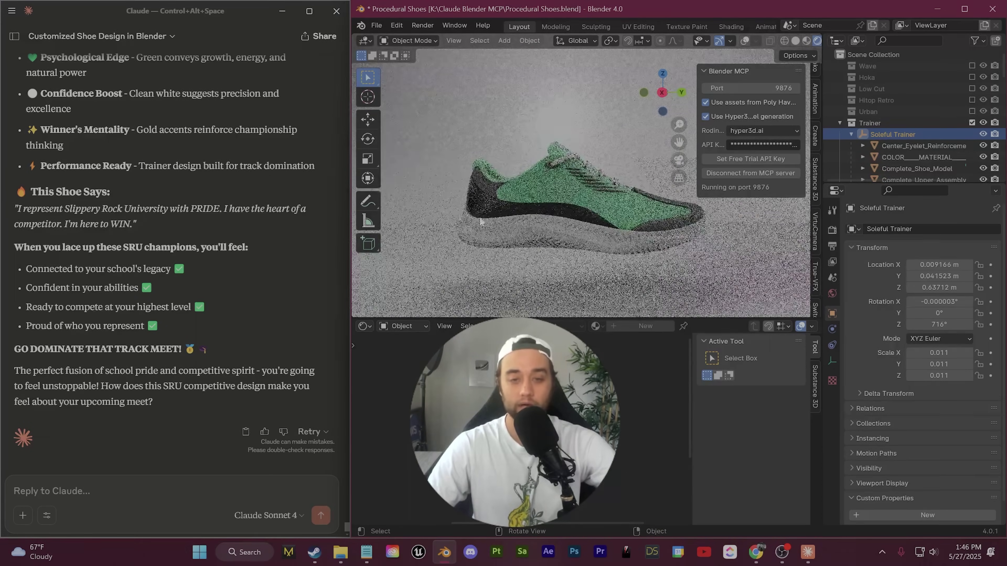
Select the shoe's sole and ask Claude by dictation to "Change the part I have selected to a metallic gold color".
click(497, 204)
key(alt+Tab)
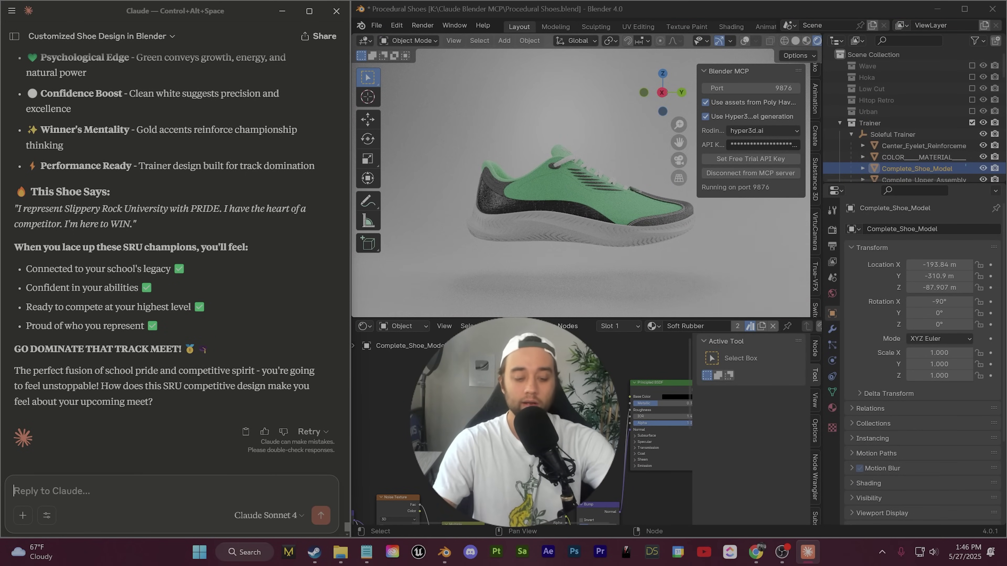
key(super+h)
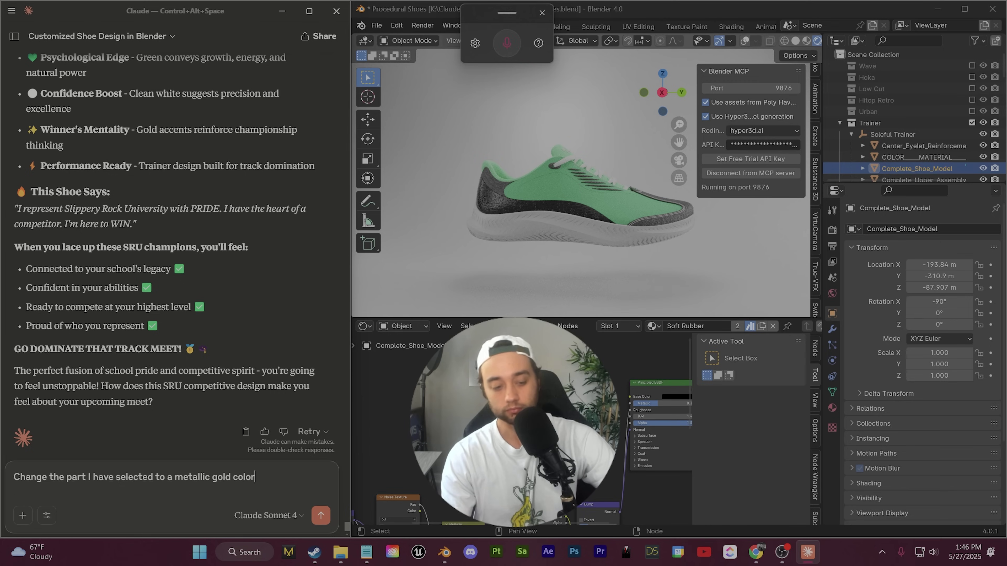
key(Return)
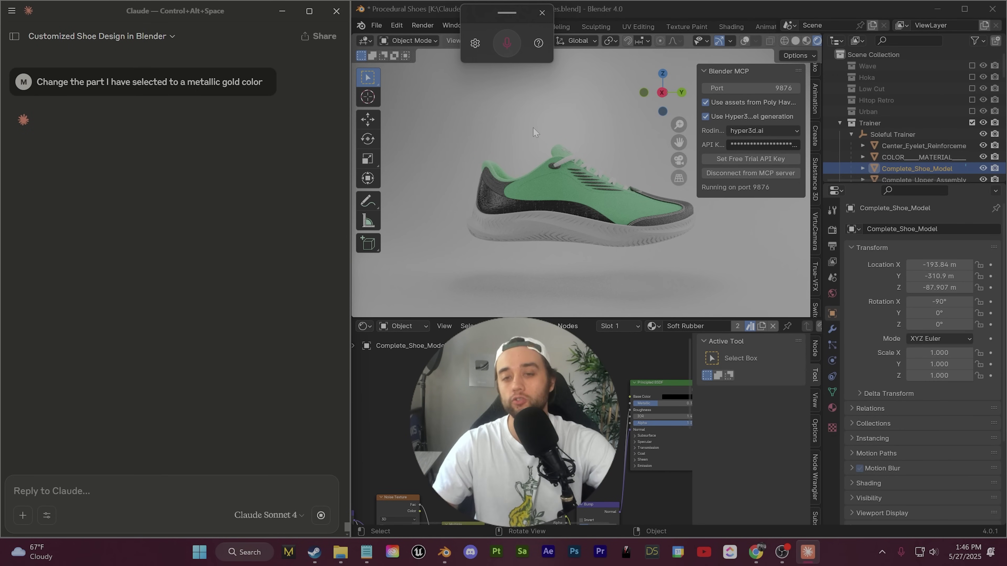
scroll(584, 171, up, 5)
scroll(584, 171, down, 5)
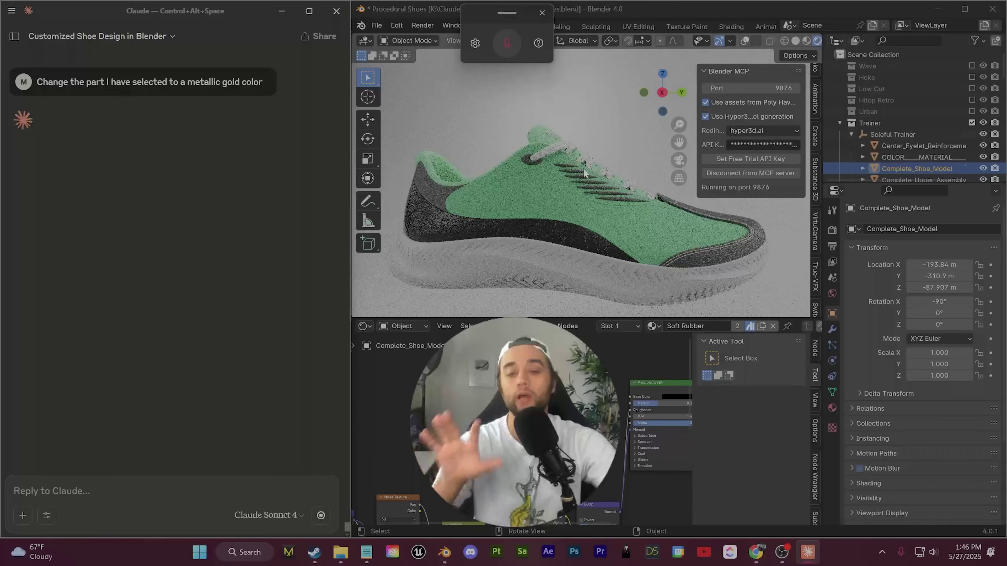
middle_drag(582, 166, 619, 199)
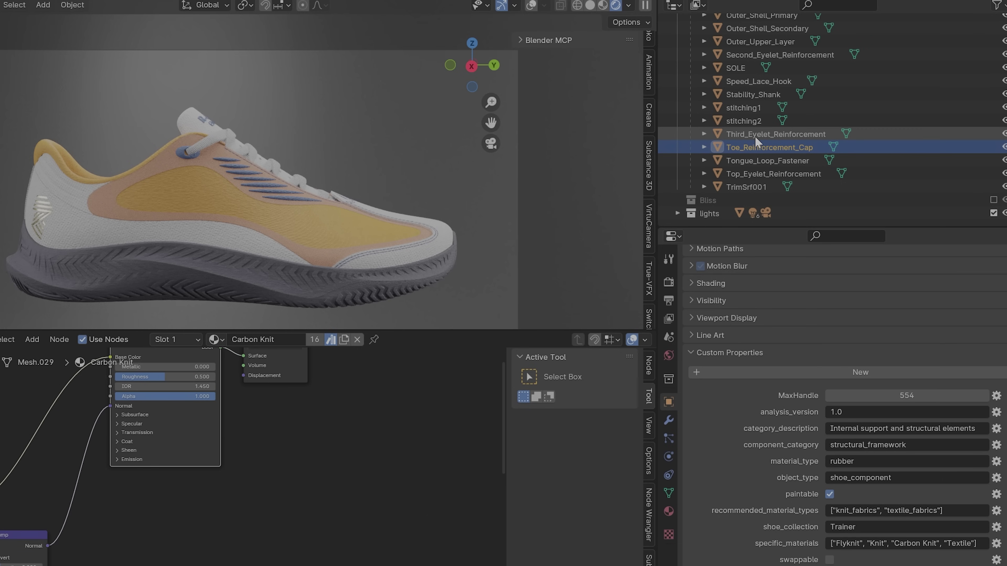
Select the Third_Eyelet_Reinforcement object to examine its metadata in the custom properties.
click(754, 134)
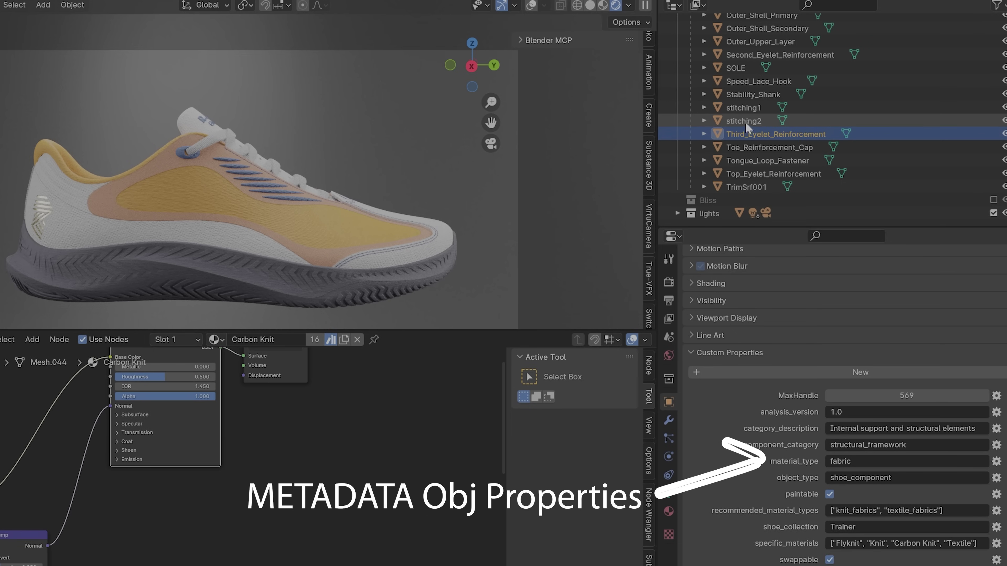
Compare the custom-property metadata of the trainer's stitching2, stitching1, Stability_Shank, Speed_Lace_Hook, SOLE and Second_Eyelet_Reinforcement objects.
click(744, 120)
click(740, 107)
click(742, 94)
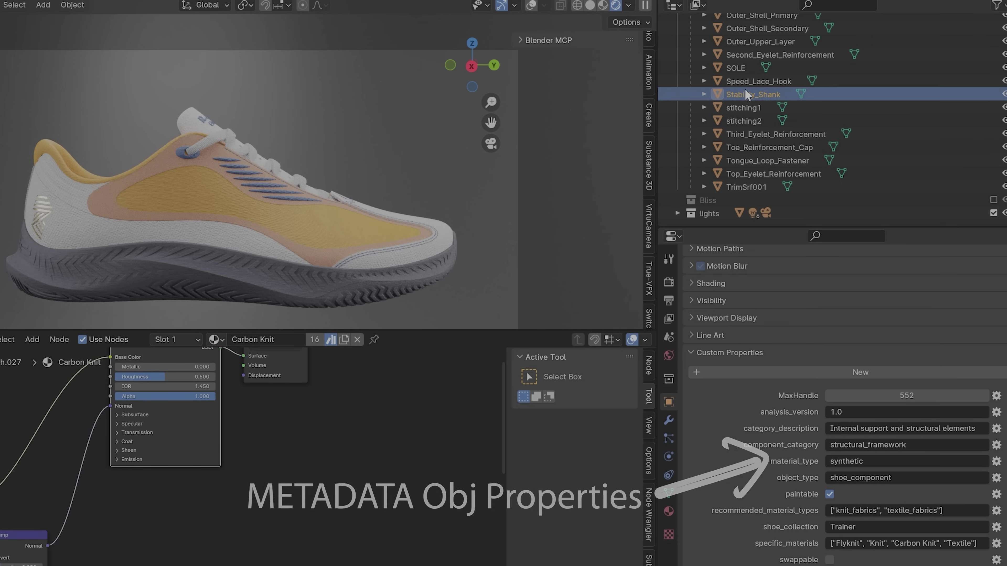
click(745, 83)
click(742, 70)
click(742, 60)
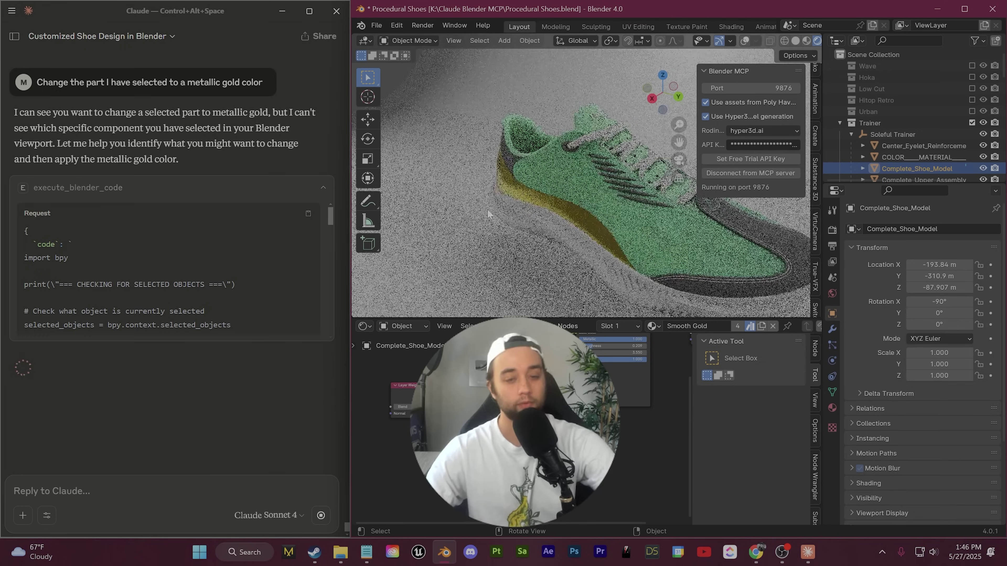
Examine the trainer's metallic gold part and eyelet area up close, and review Claude's reply about the gold change.
middle_drag(529, 203, 562, 214)
scroll(629, 186, down, 3)
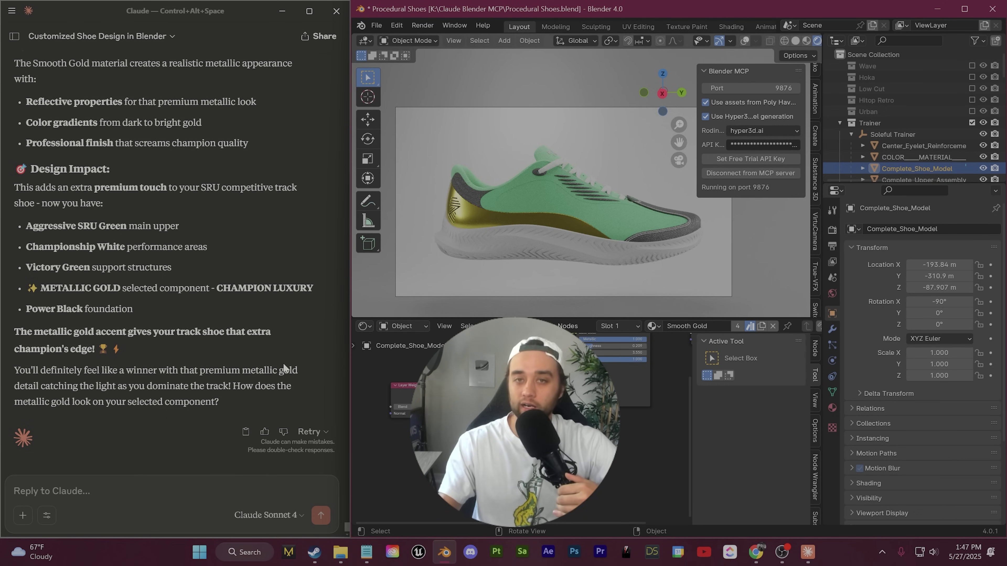
scroll(586, 196, up, 5)
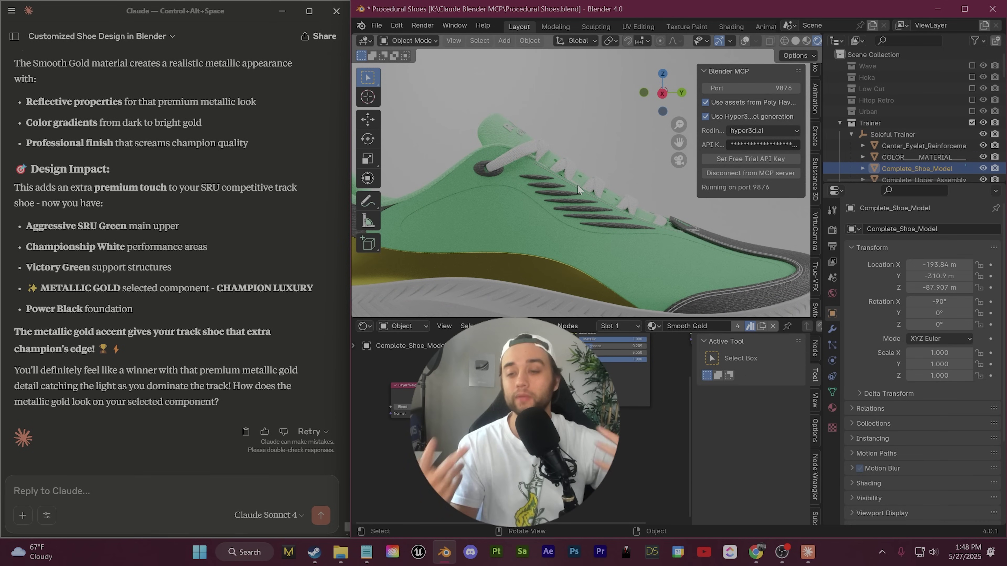
scroll(564, 211, up, 4)
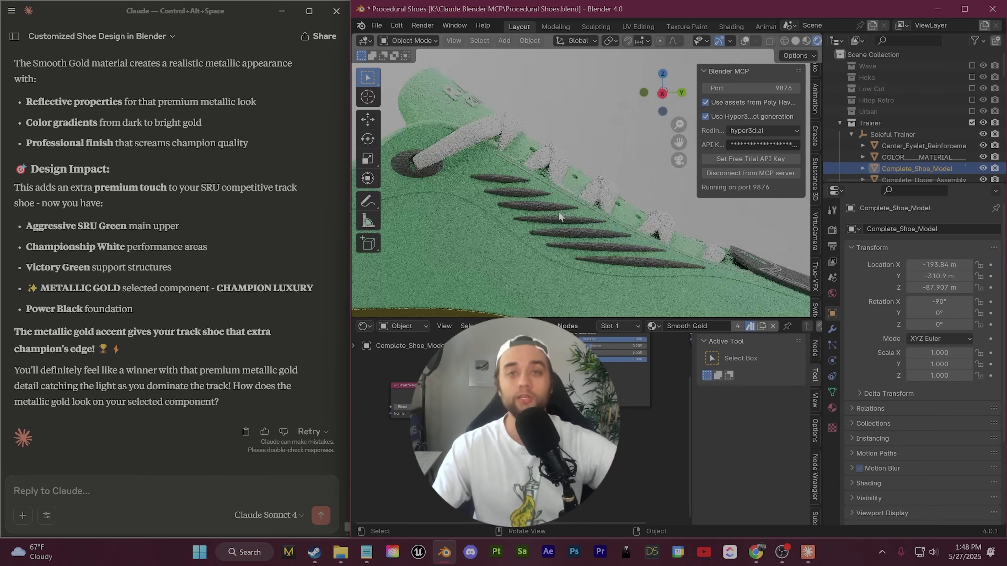
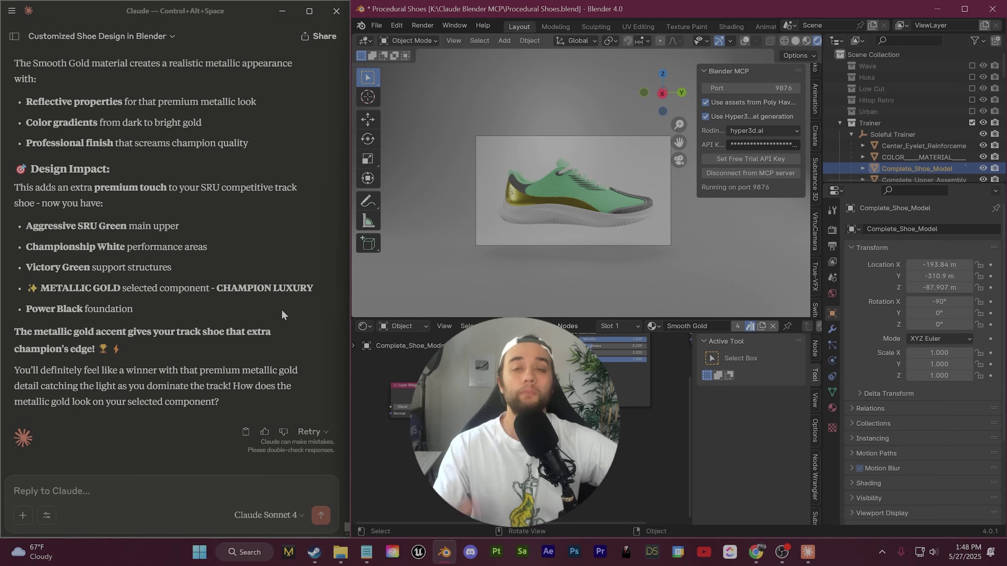
scroll(198, 312, up, 15)
scroll(207, 286, down, 8)
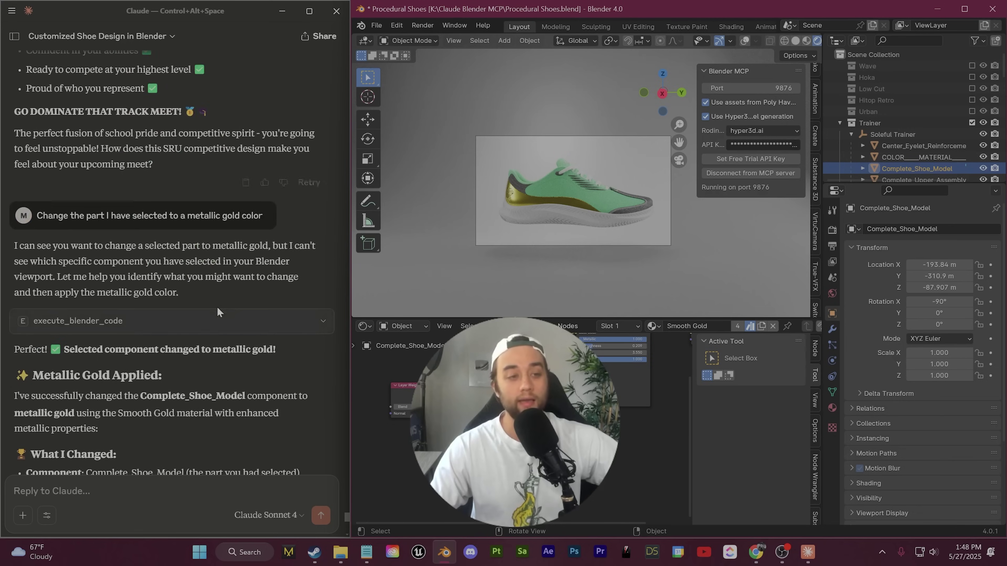
scroll(207, 287, down, 10)
Start a new file from the General template.
click(376, 25)
mouse_move(436, 38)
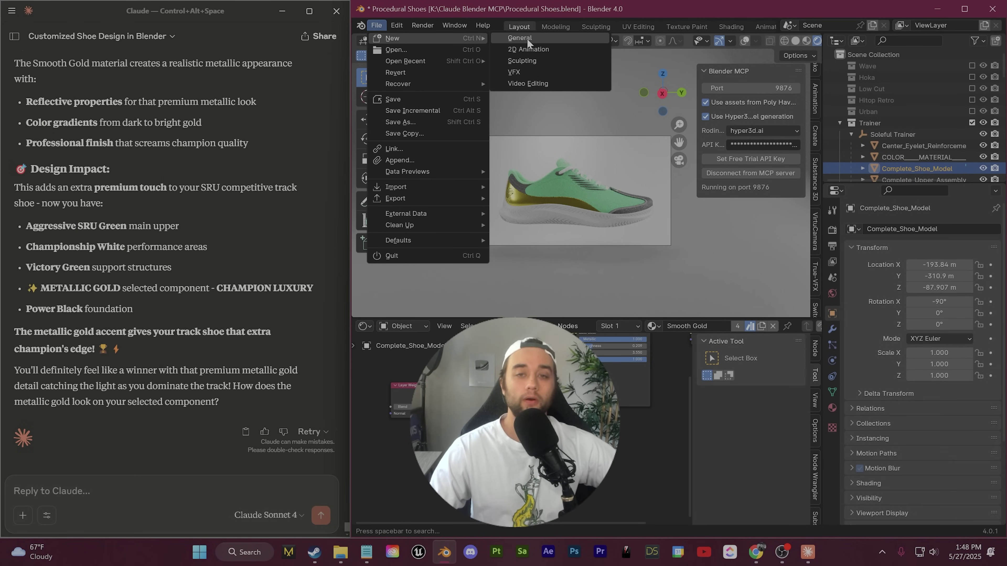
click(526, 38)
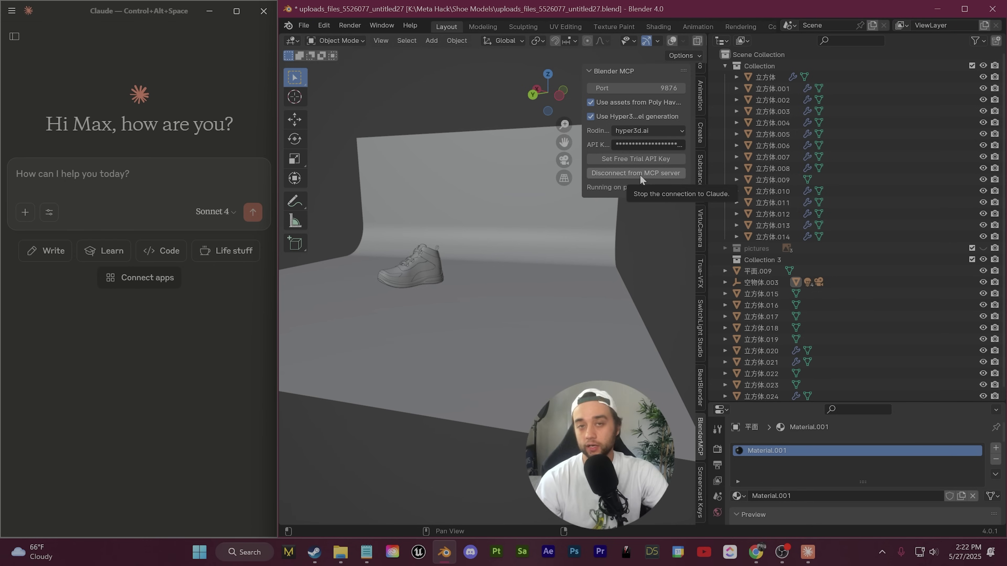
Ask Claude by dictation to "Translate all of the object names in my blender scene to English".
click(79, 177)
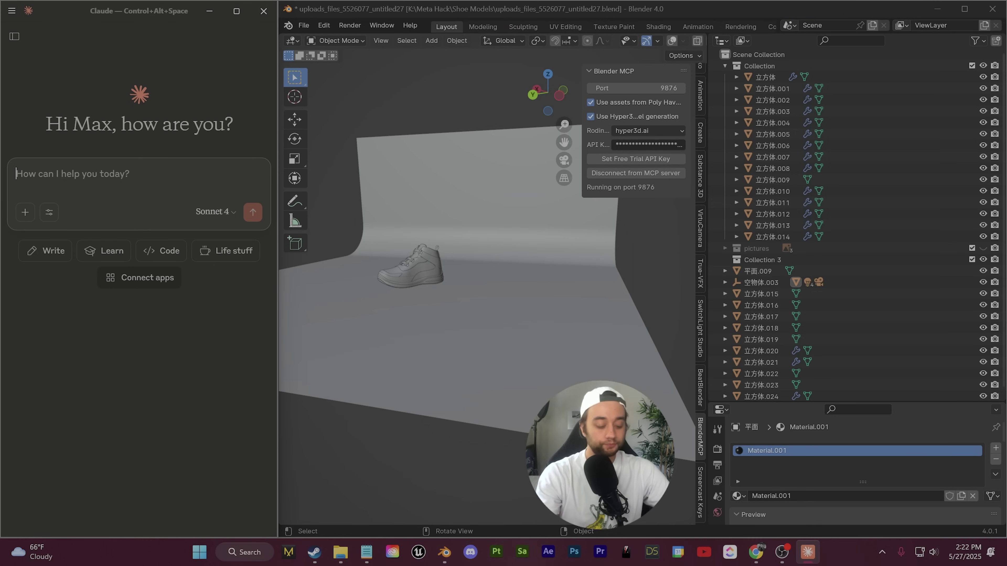
key(super+h)
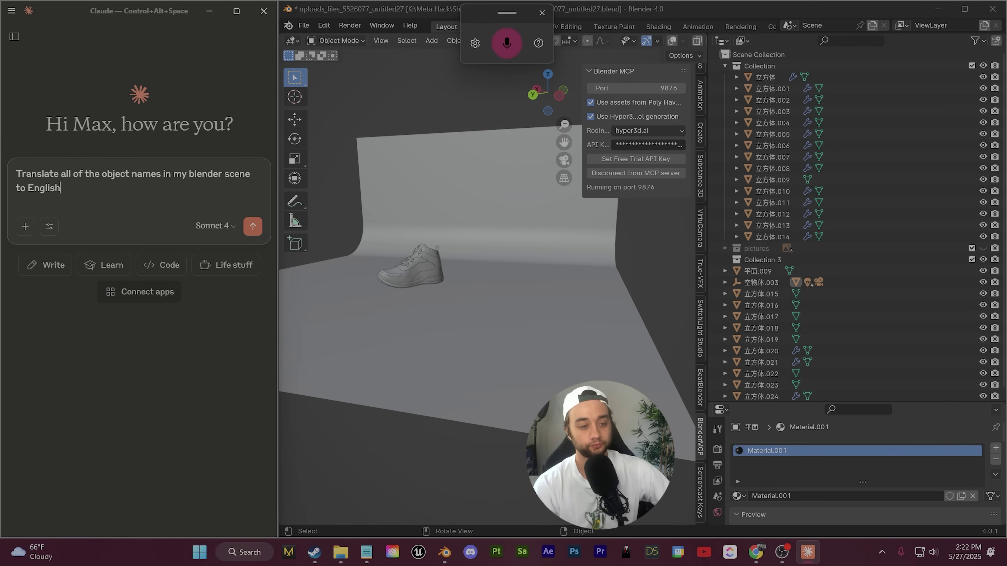
click(253, 212)
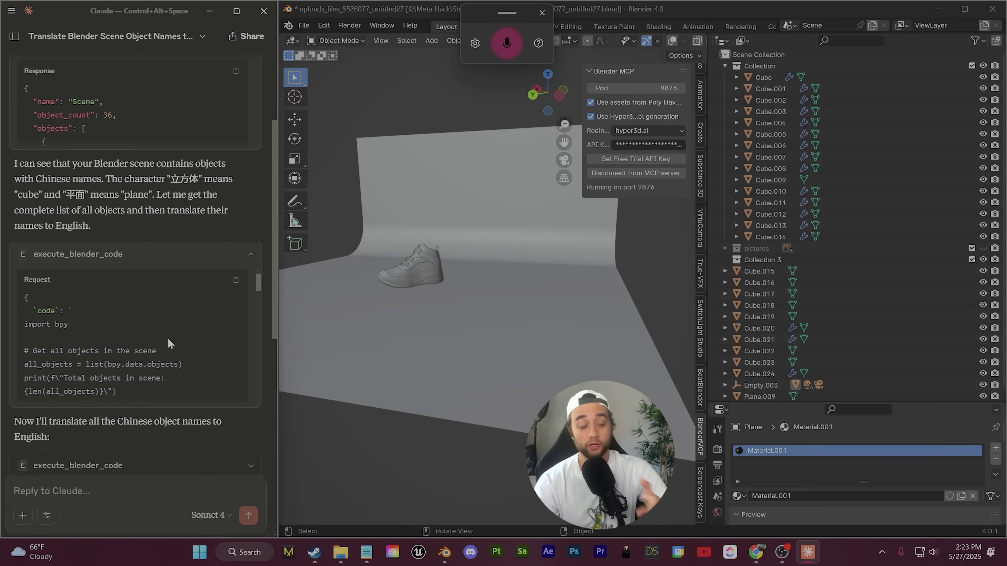
Read the code Claude ran for the Chinese-to-English name mapping and its translation summary.
scroll(130, 325, down, 5)
scroll(134, 324, up, 3)
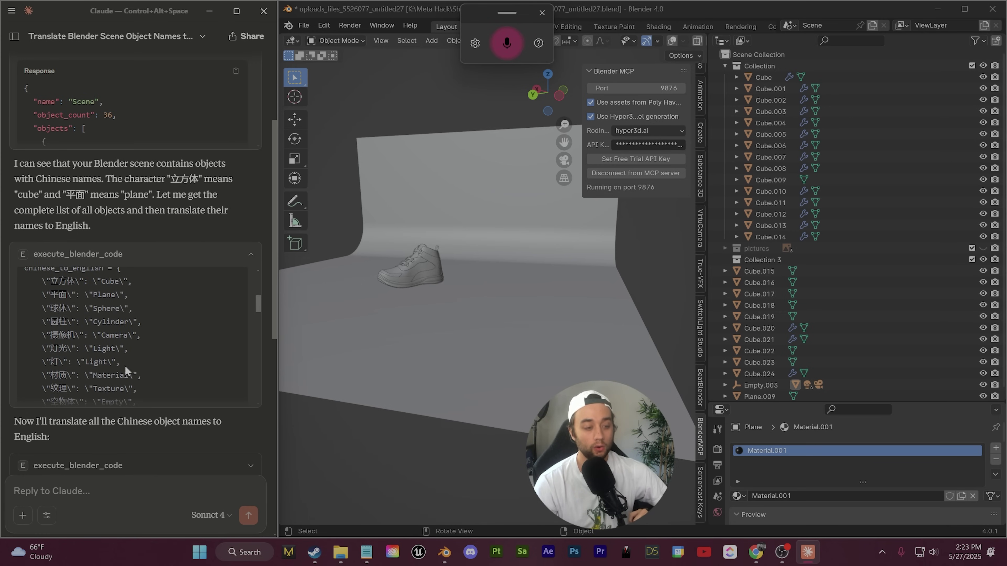
scroll(134, 323, down, 10)
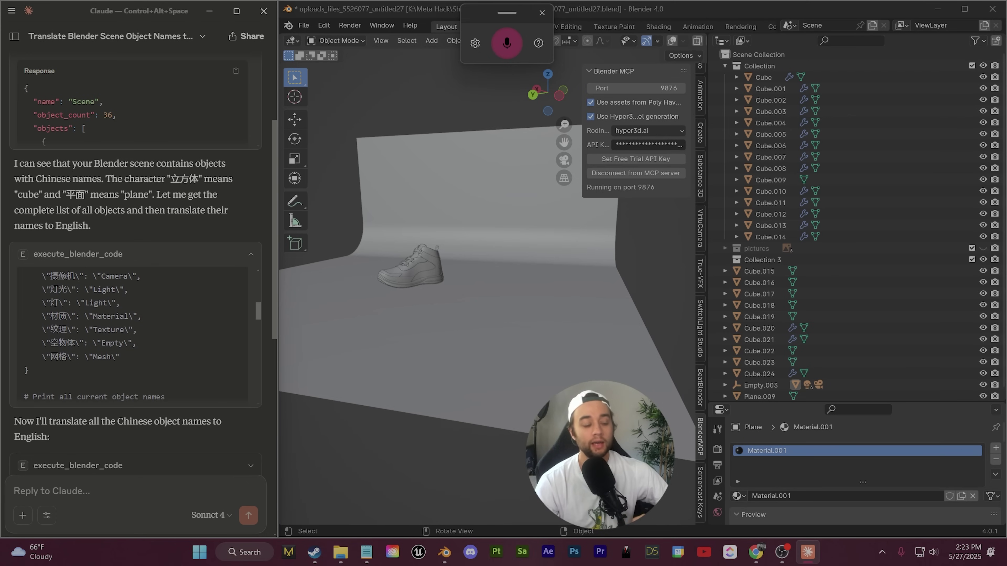
scroll(135, 323, down, 10)
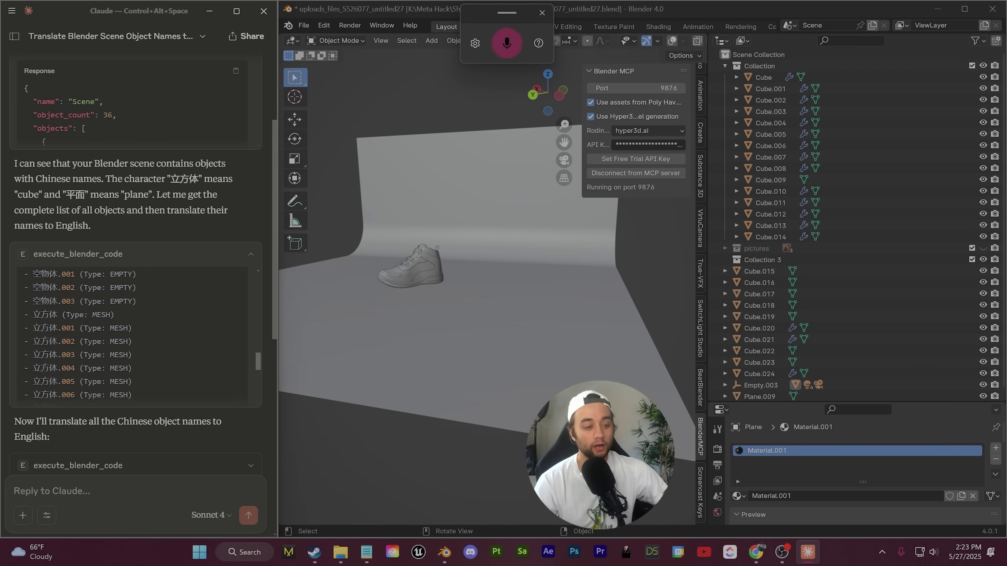
scroll(142, 257, down, 3)
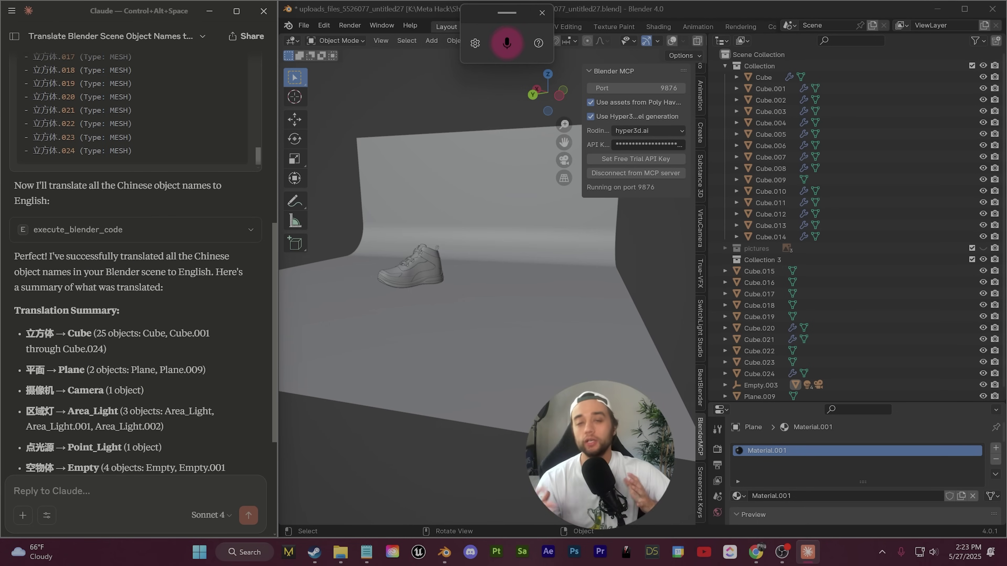
scroll(135, 258, down, 5)
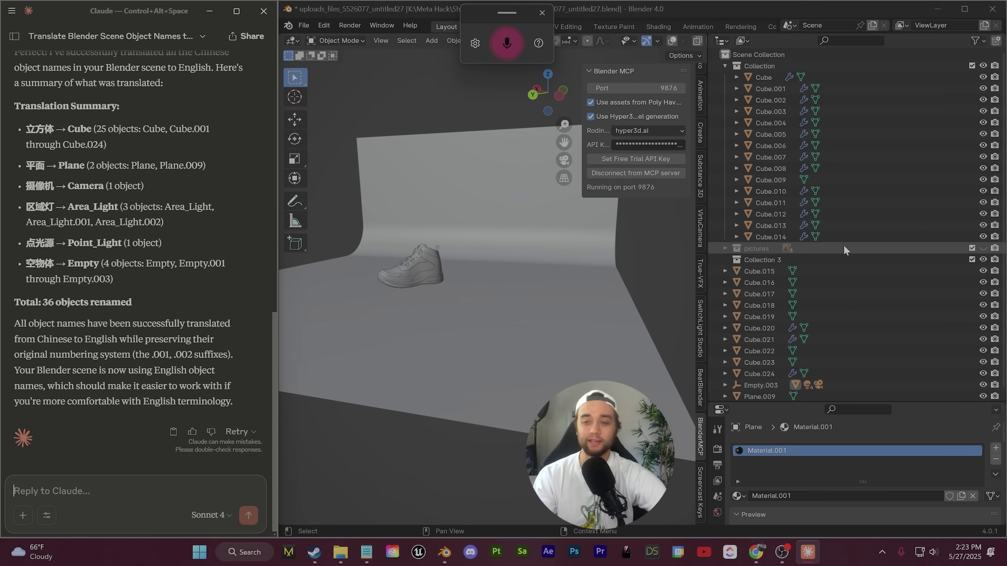
scroll(868, 184, down, 1)
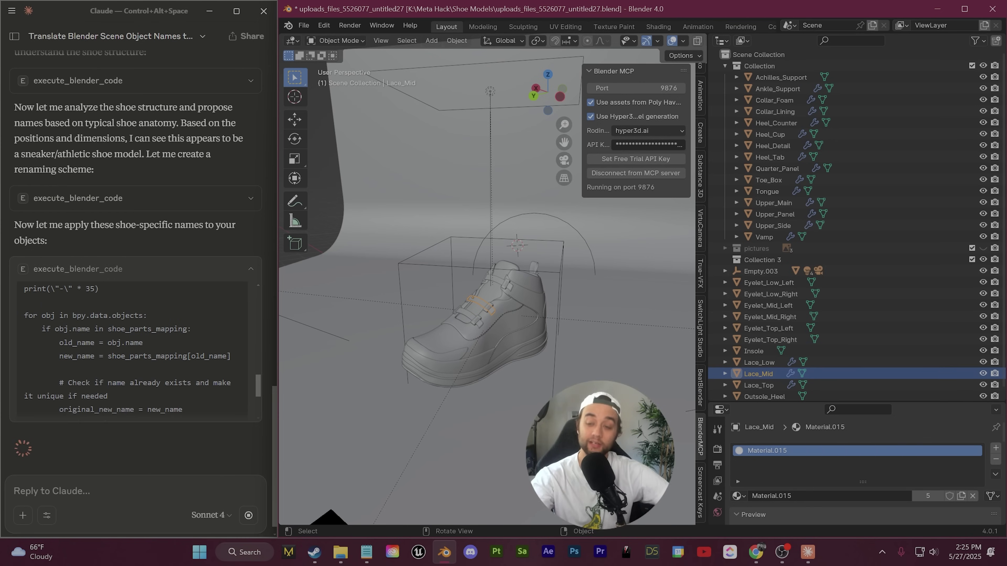
Read Claude's summary of the shoe-part renaming and review the renamed objects in the scene hierarchy.
scroll(855, 282, down, 1)
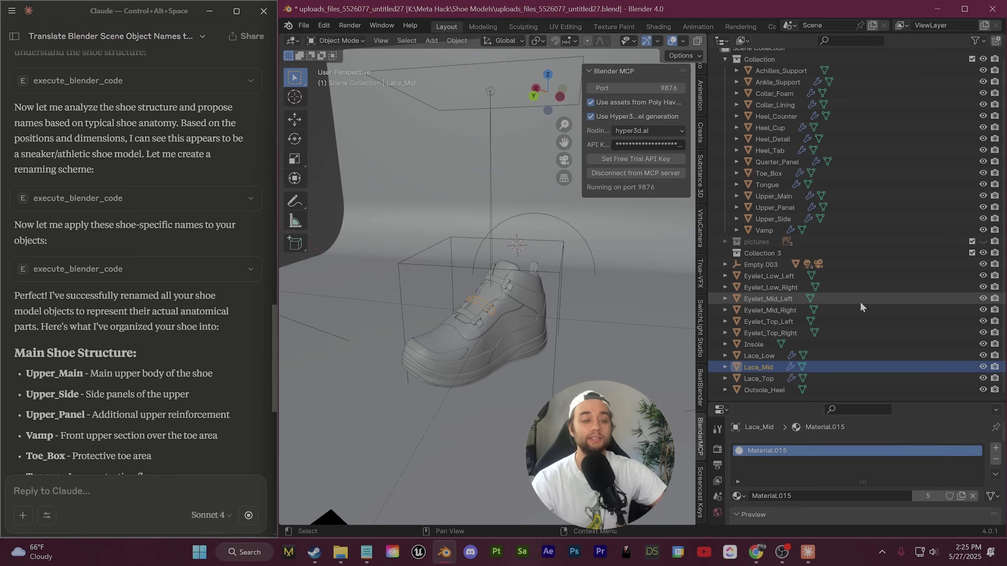
scroll(222, 399, down, 10)
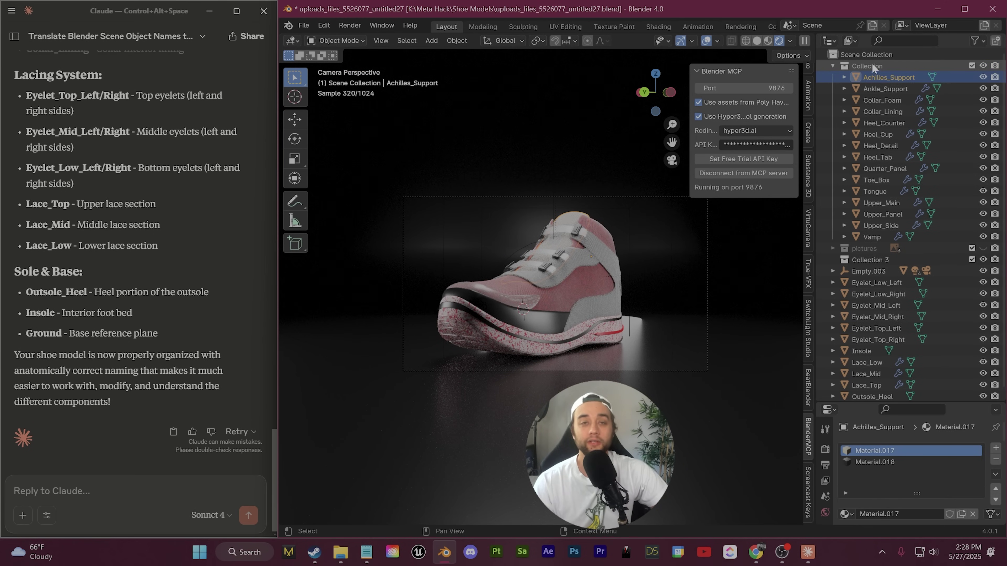
scroll(871, 64, down, 1)
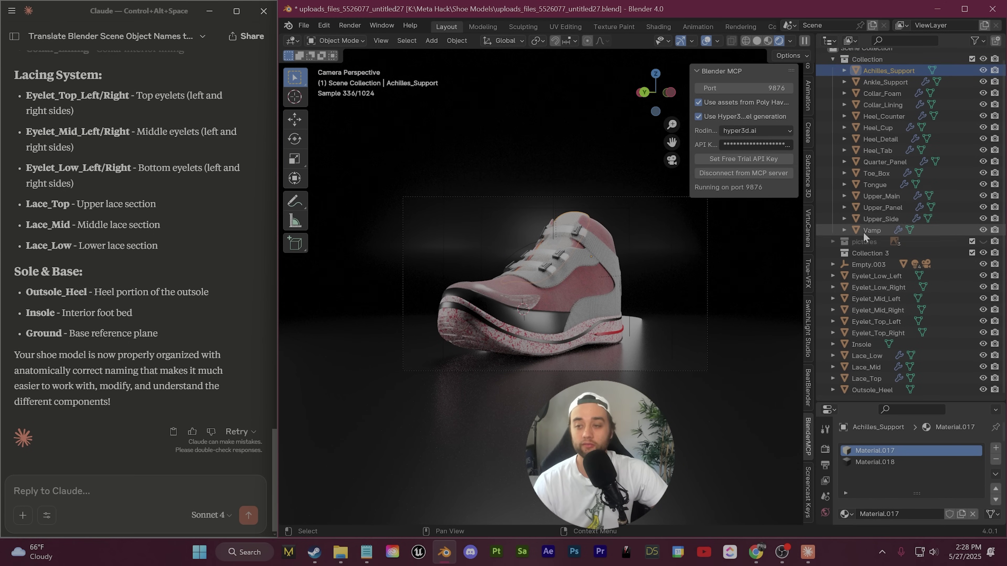
scroll(868, 159, up, 1)
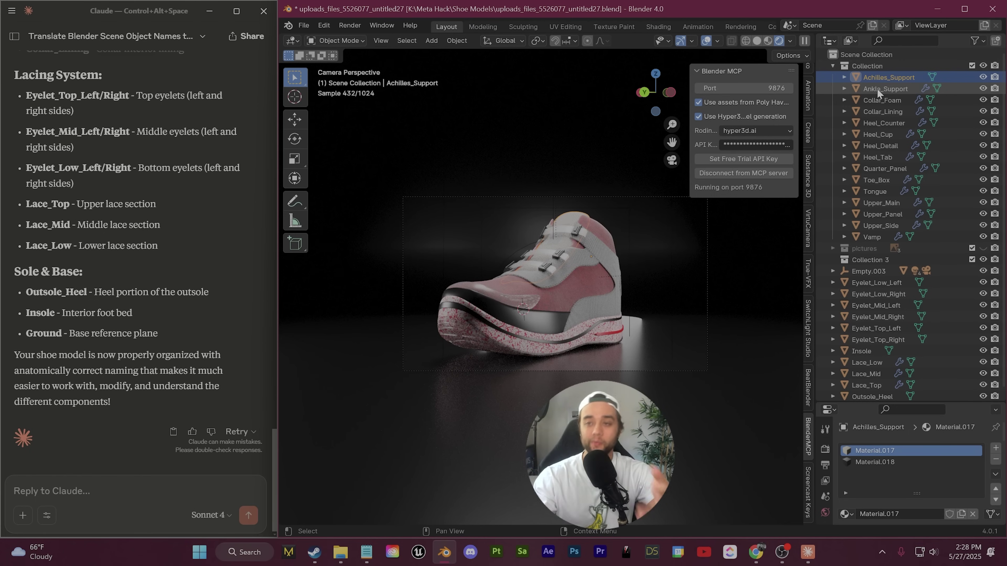
Select the Heel_Cup object and look through its material and other object properties.
click(888, 130)
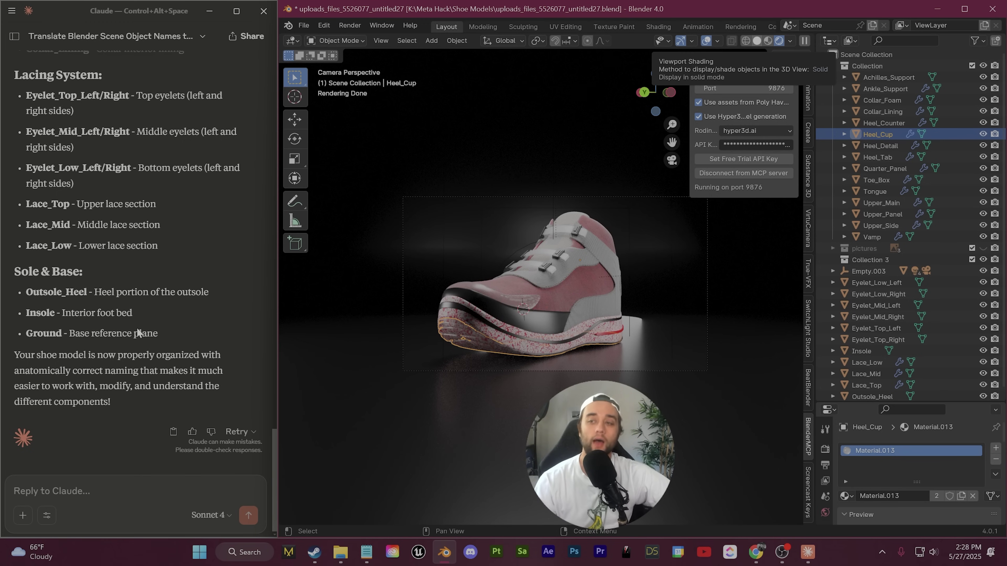
scroll(872, 380, down, 1)
scroll(872, 456, down, 2)
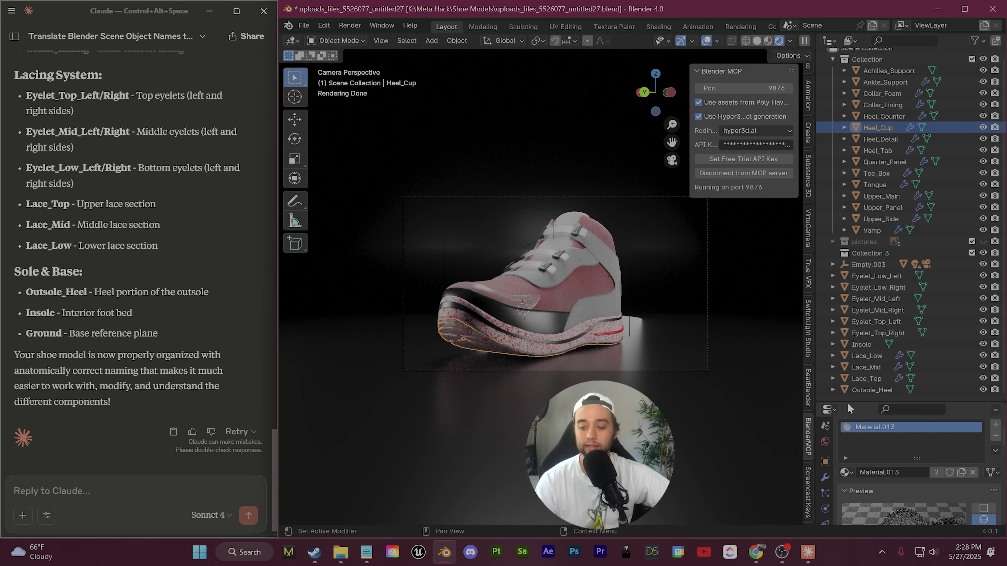
scroll(850, 408, down, 3)
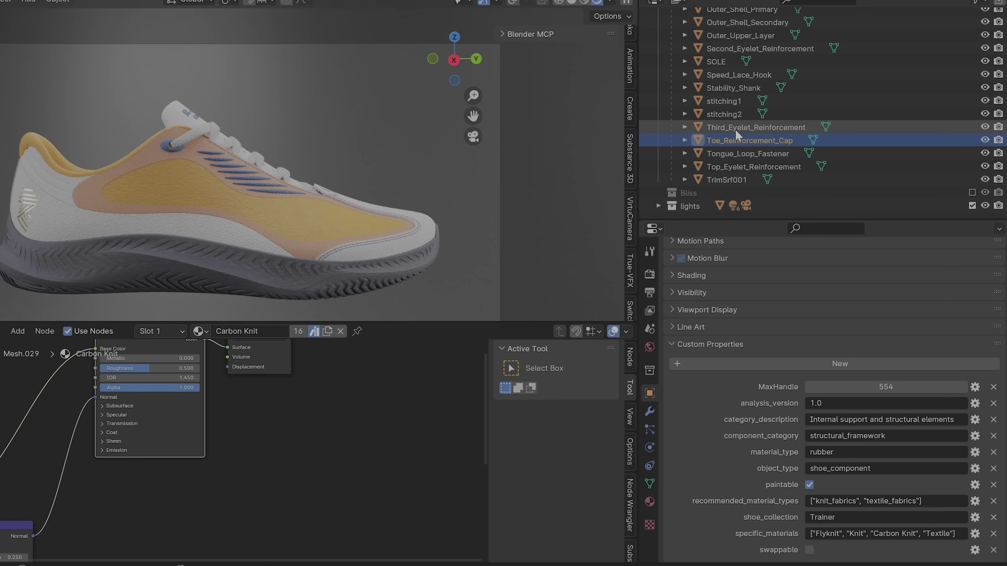
Step through the trainer's parts from Third_Eyelet_Reinforcement up past Outer_Upper_Layer, comparing the metadata in their custom properties.
click(734, 129)
click(727, 115)
click(720, 102)
click(723, 89)
click(726, 75)
click(724, 63)
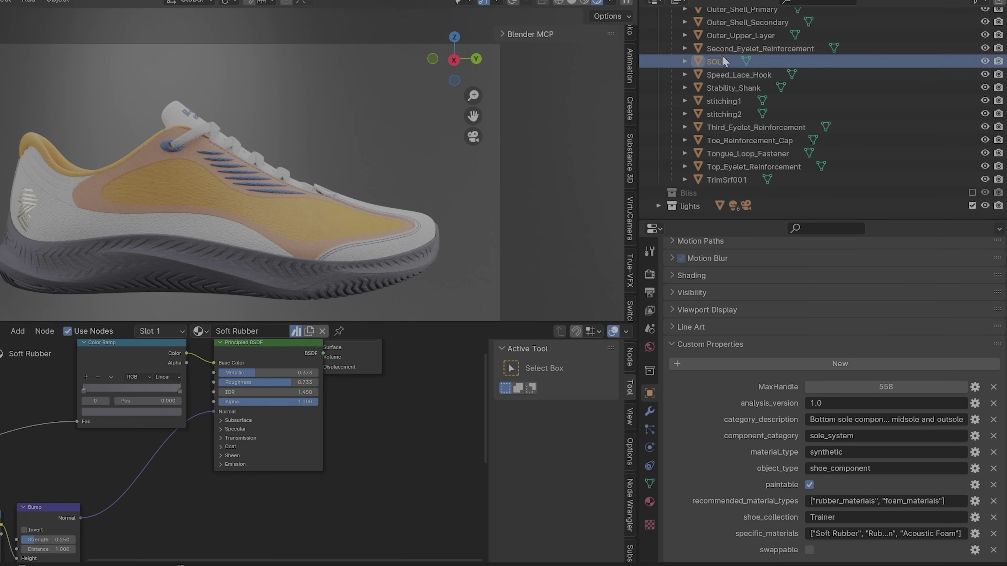
click(722, 52)
click(725, 37)
click(730, 23)
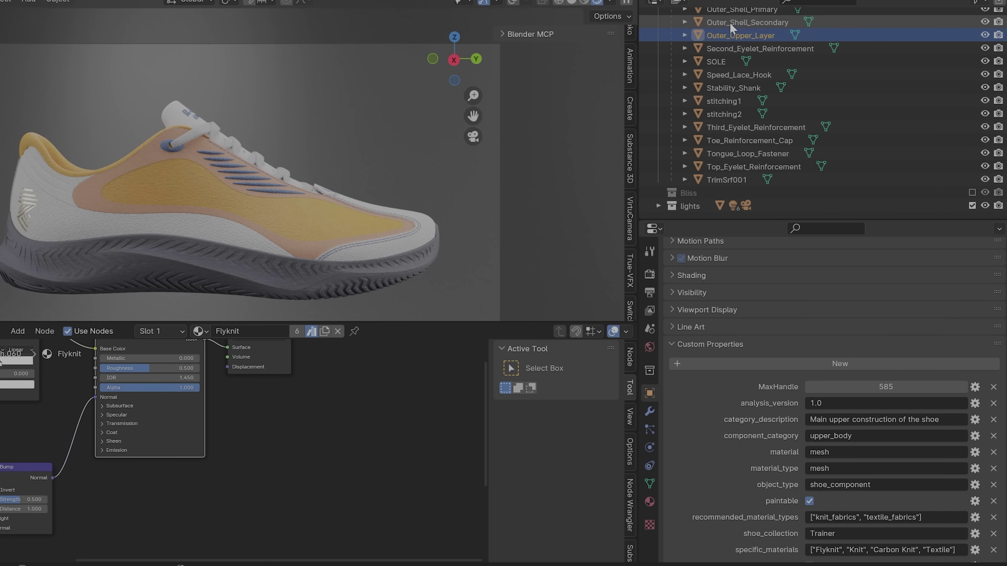
scroll(729, 64, up, 3)
click(730, 53)
scroll(730, 52, up, 1)
click(730, 53)
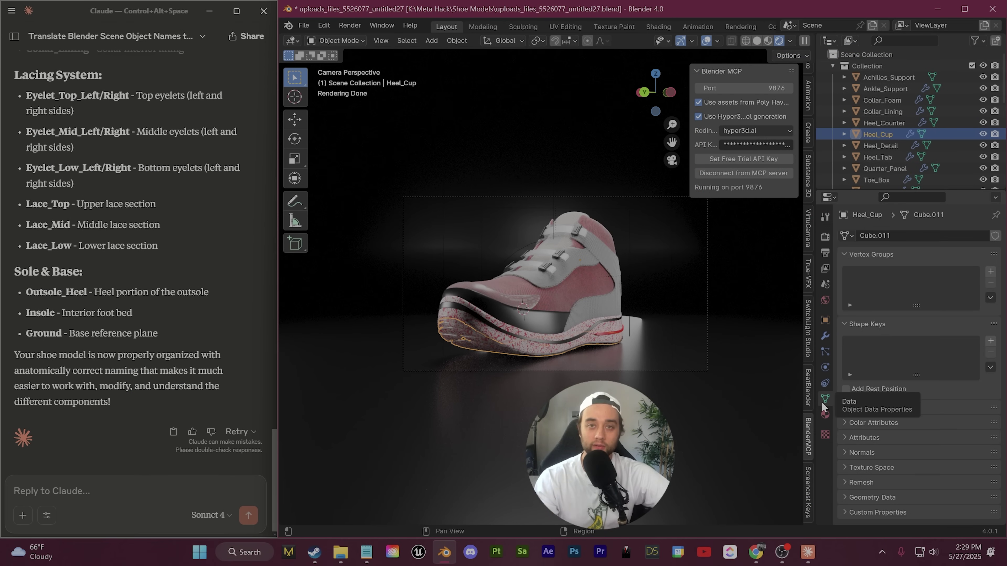
View the pink and white shoe from above its toe and select the Ground plane.
middle_drag(555, 356, 506, 387)
click(506, 387)
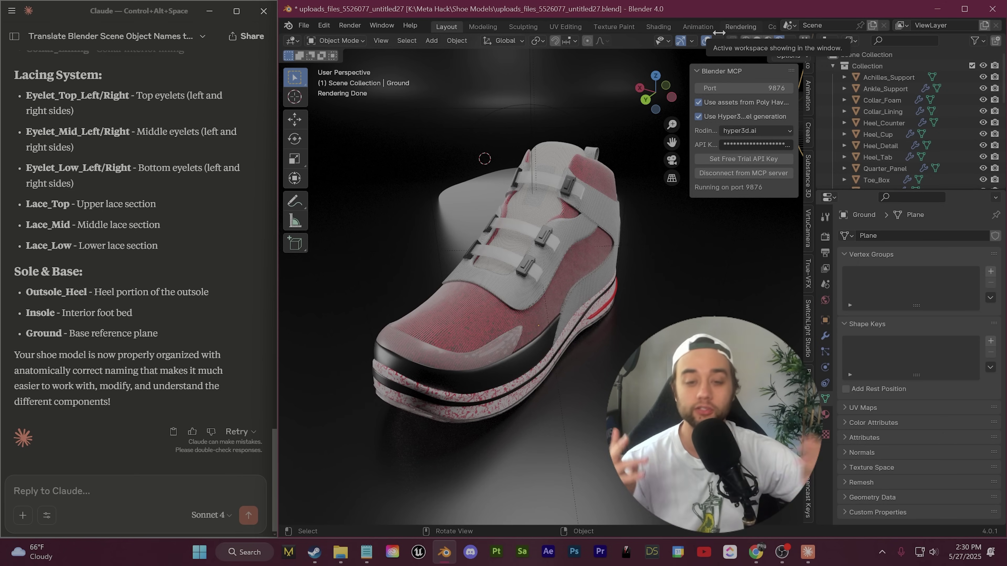
Ask Claude to organize the existing lighting into its own collection, duplicate that collection three times and create variations based on different emotions or moods.
click(95, 477)
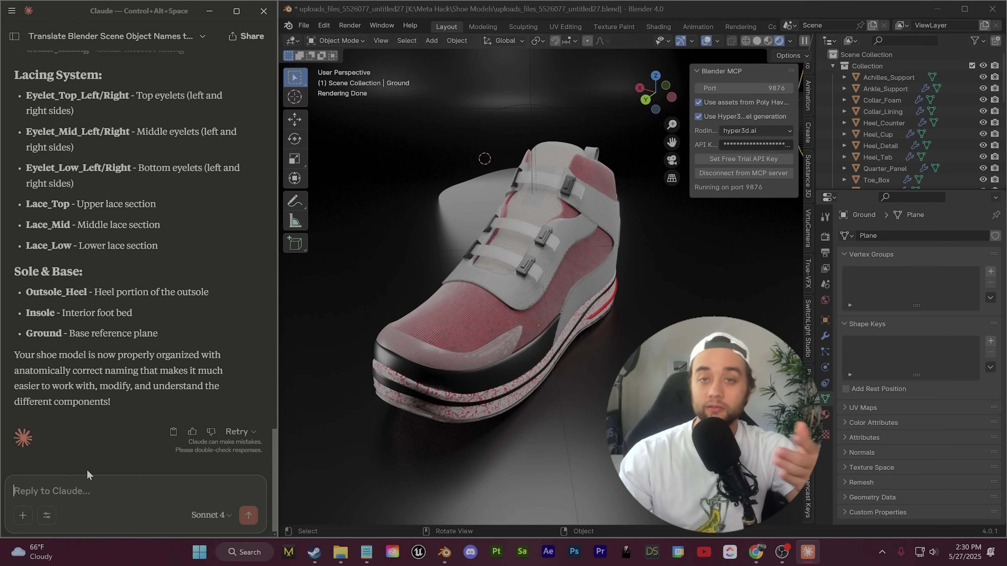
key(super+h)
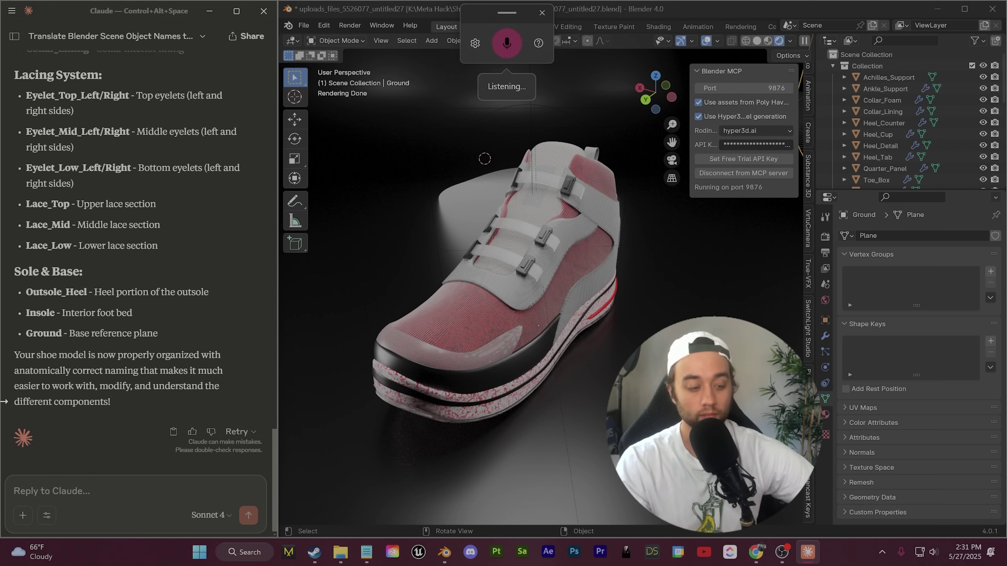
text(I want you to take)
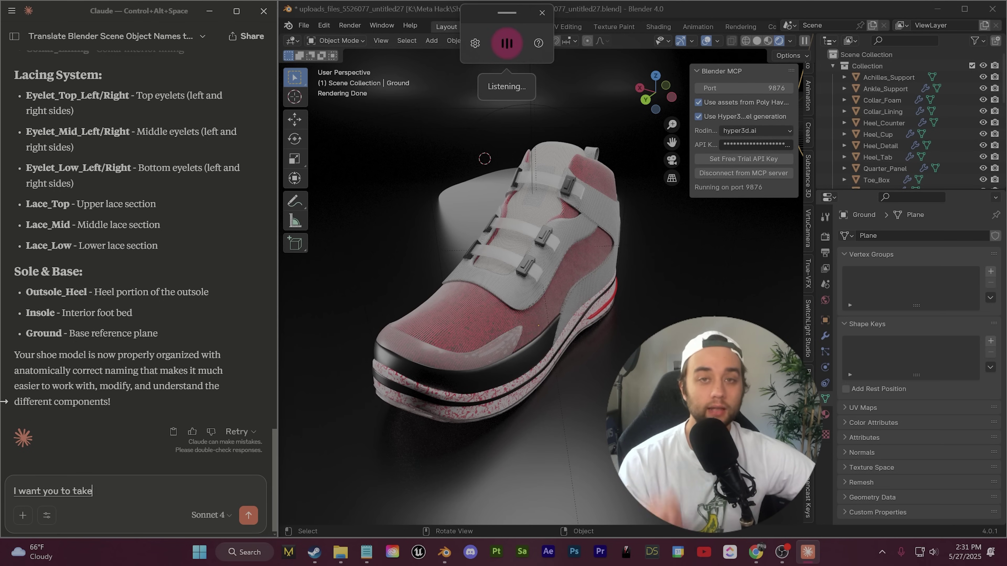
text( our existing lighting setup and organ)
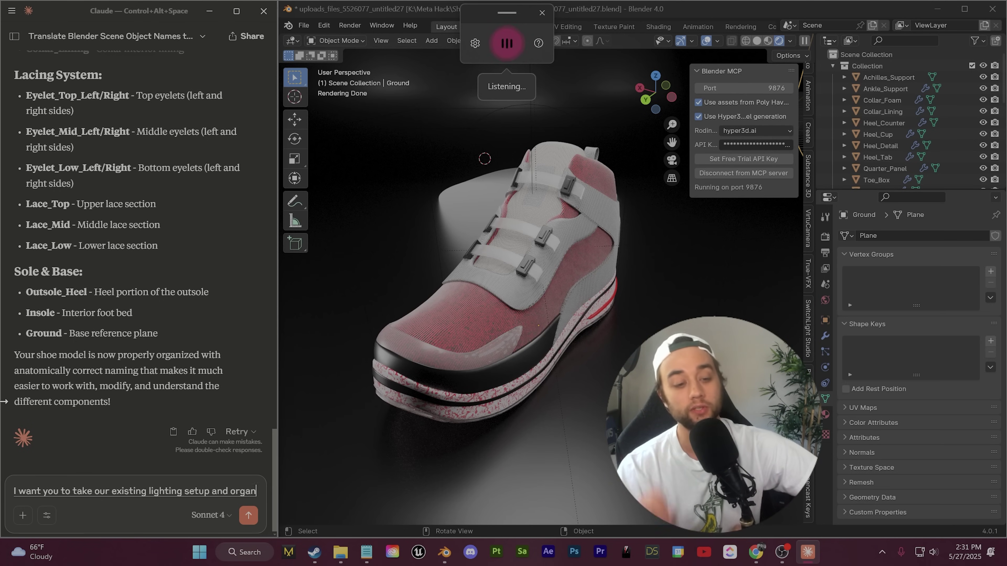
text(ize it into its own collection)
text( once you've done that I want you to duplicate)
text( that collection three different times and)
text( with those duplications I want you to)
text( create variations of this lighting set)
text(up based on different emotions)
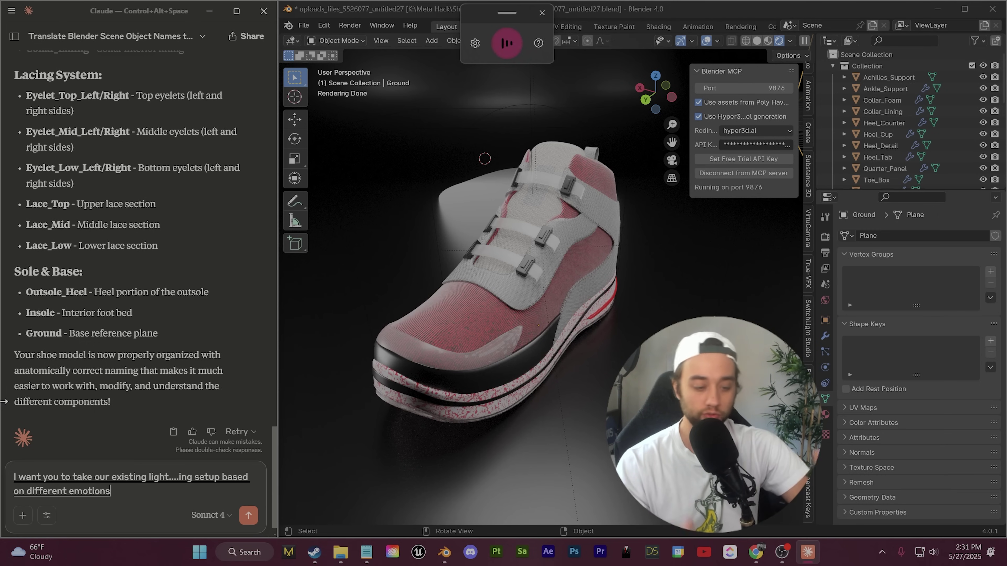
text( or moods)
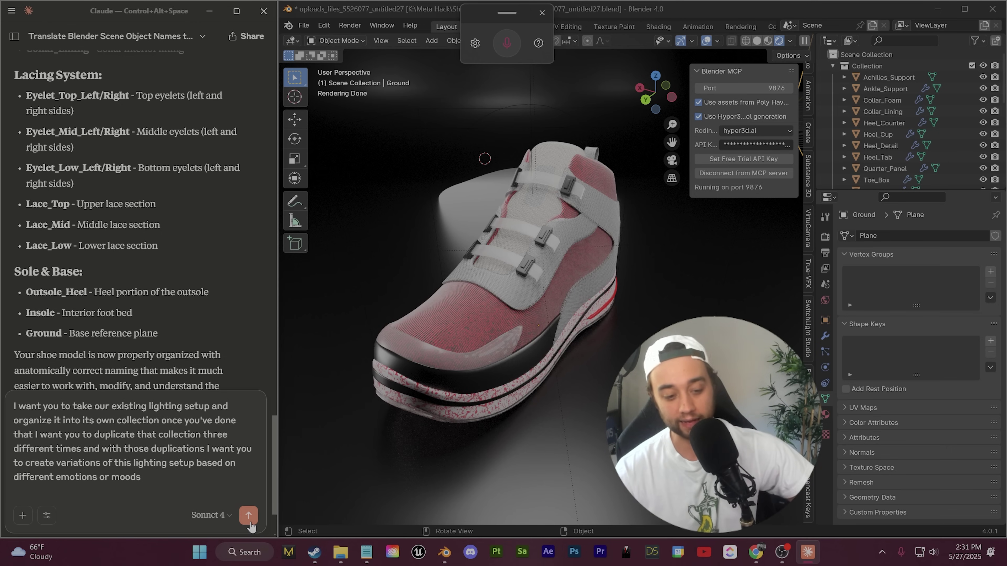
click(248, 515)
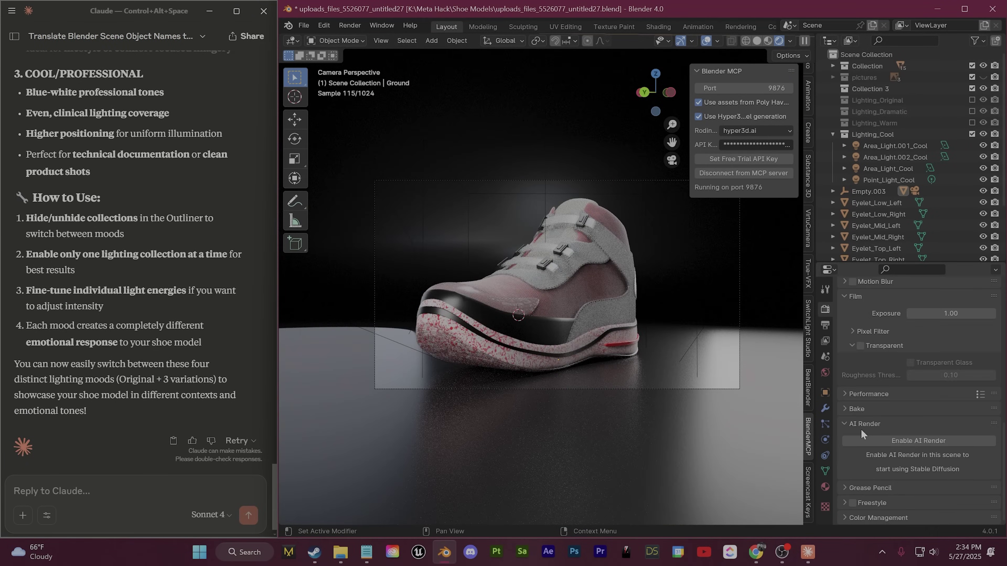
Compare the shoe render under the Lighting_Warm and Lighting_Cool collections by enabling only one at a time.
click(971, 123)
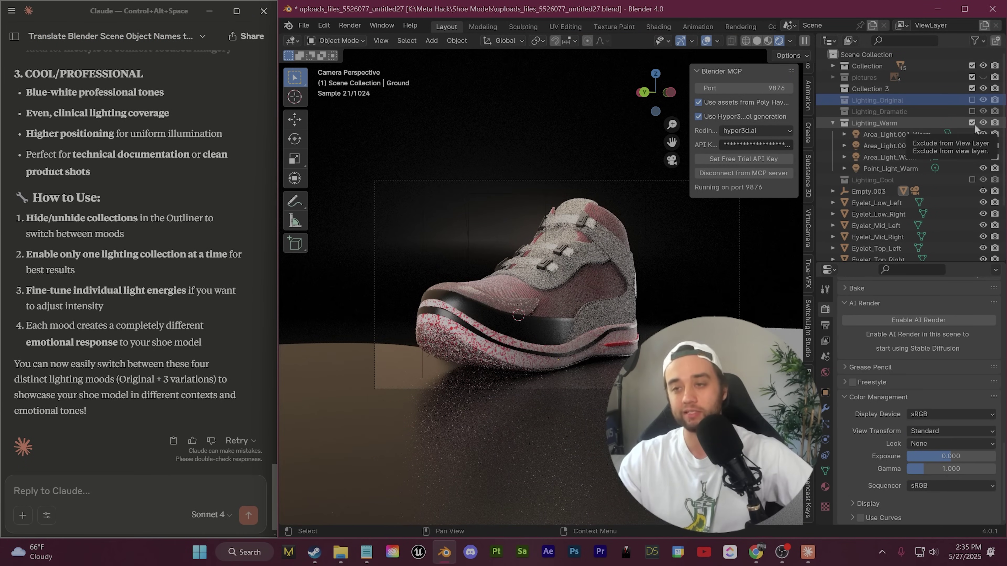
click(971, 122)
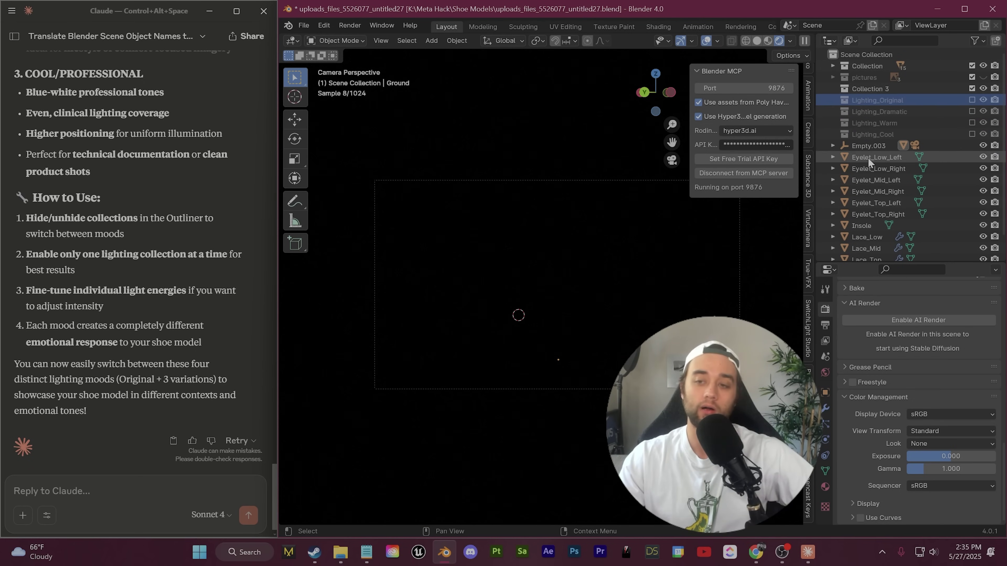
click(971, 134)
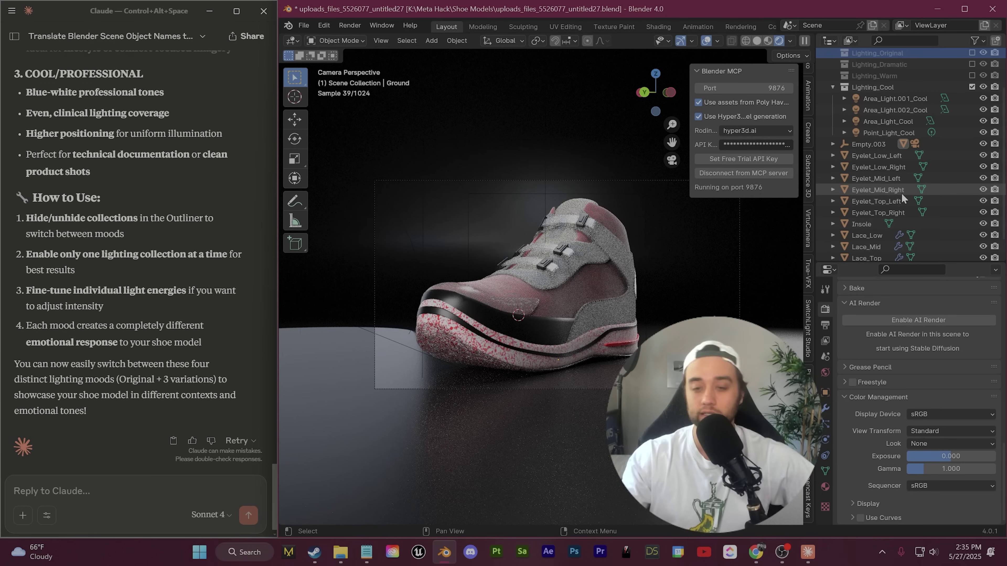
scroll(900, 192, down, 2)
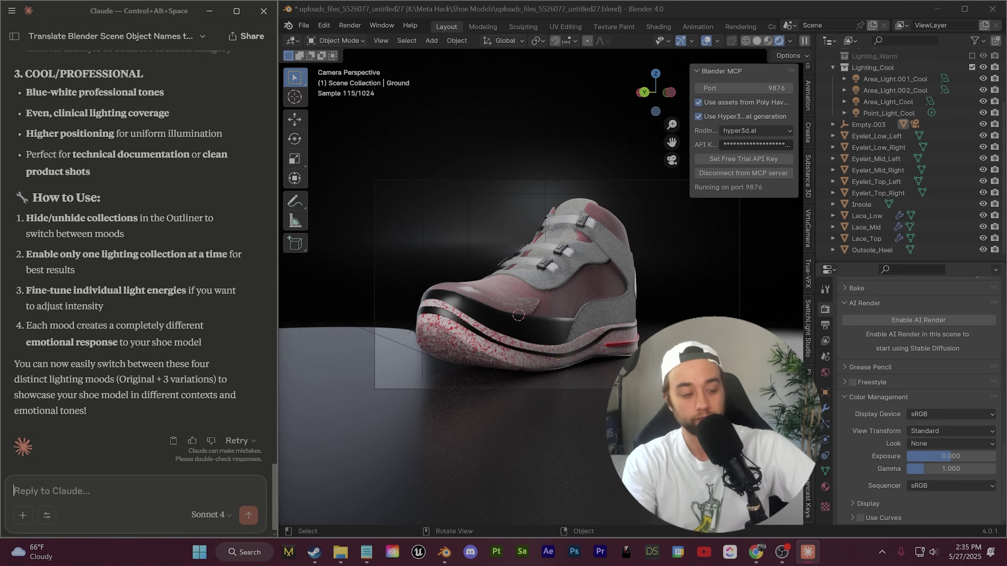
Send Claude a follow-up request to organize the setup further with the corresponding lighting collection.
key(super+h)
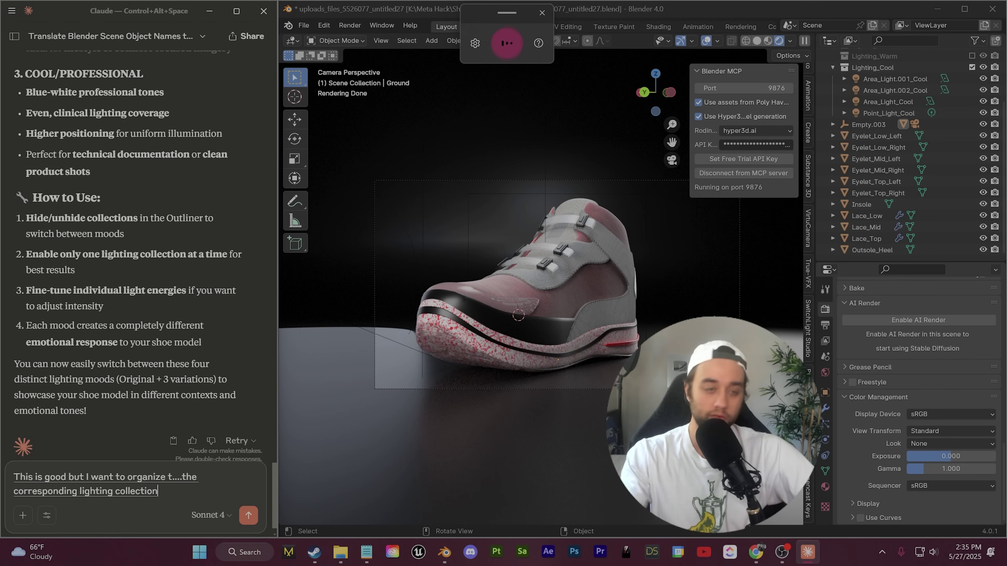
click(248, 515)
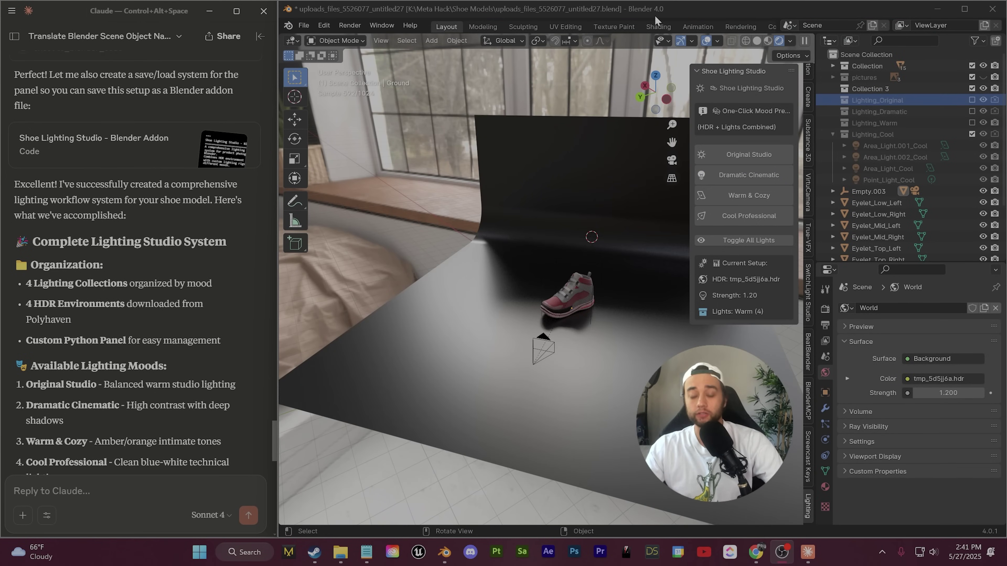
Try the Dramatic Cinematic, Original Studio and Warm & Cozy presets of the Shoe Lighting Studio on the shoe scene.
click(770, 264)
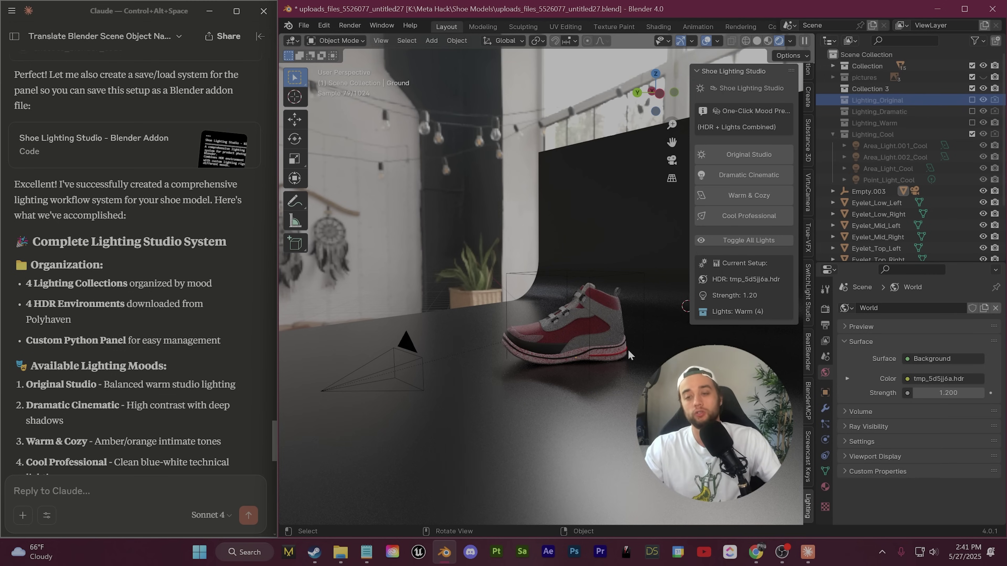
click(738, 188)
click(762, 178)
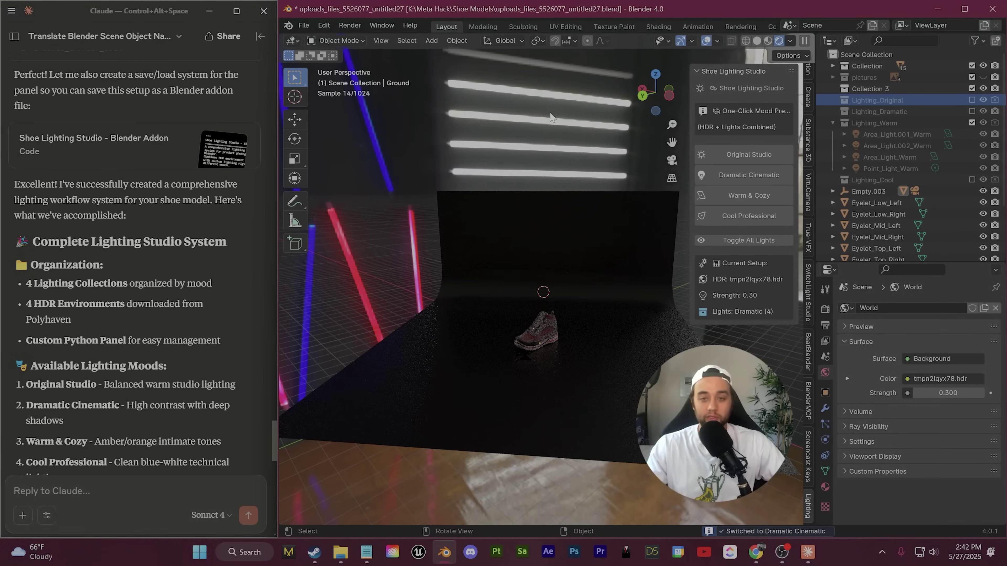
click(746, 155)
click(757, 197)
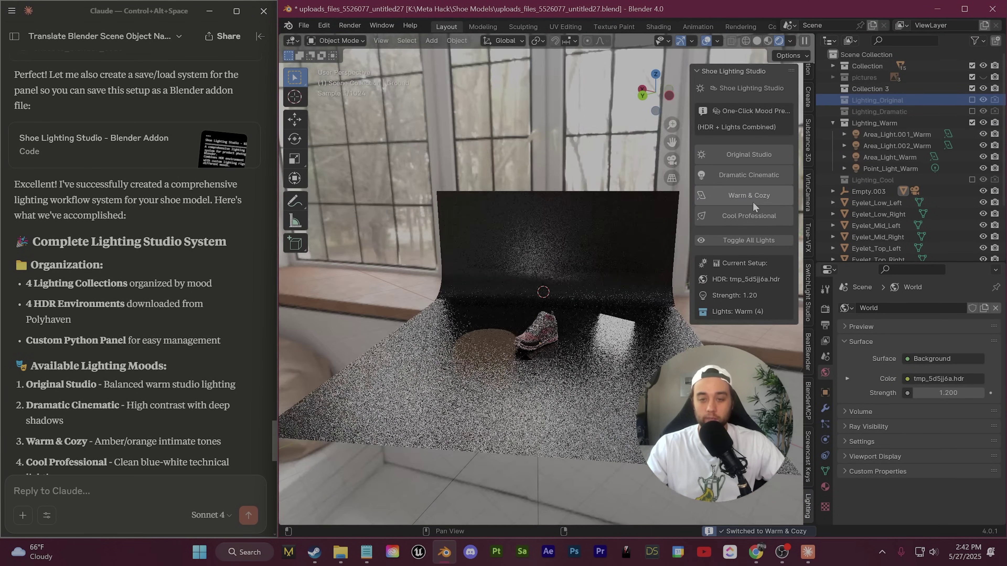
click(757, 196)
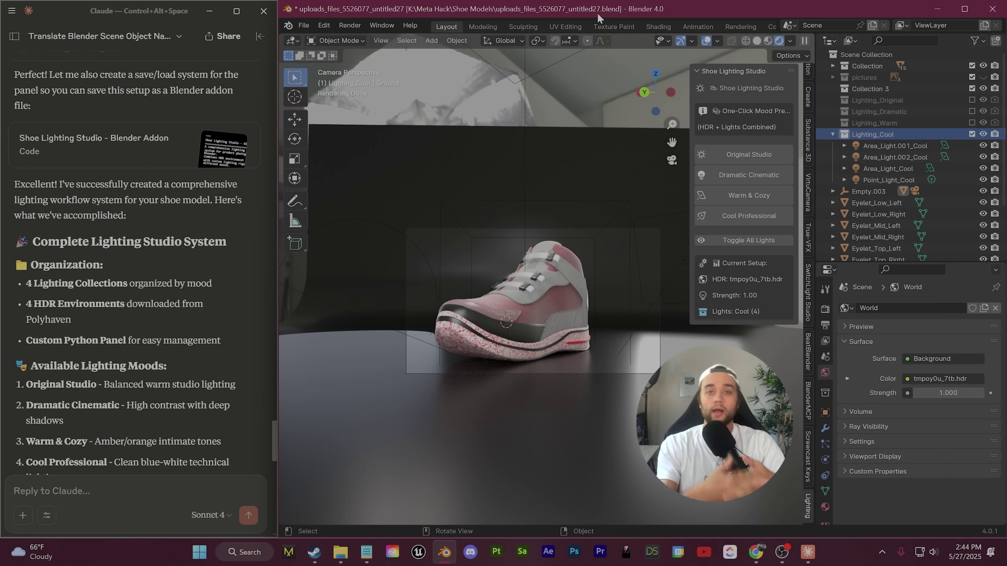
Review Claude's lighting studio usage notes, the shoe in the camera view and the earlier conversation.
scroll(177, 274, down, 15)
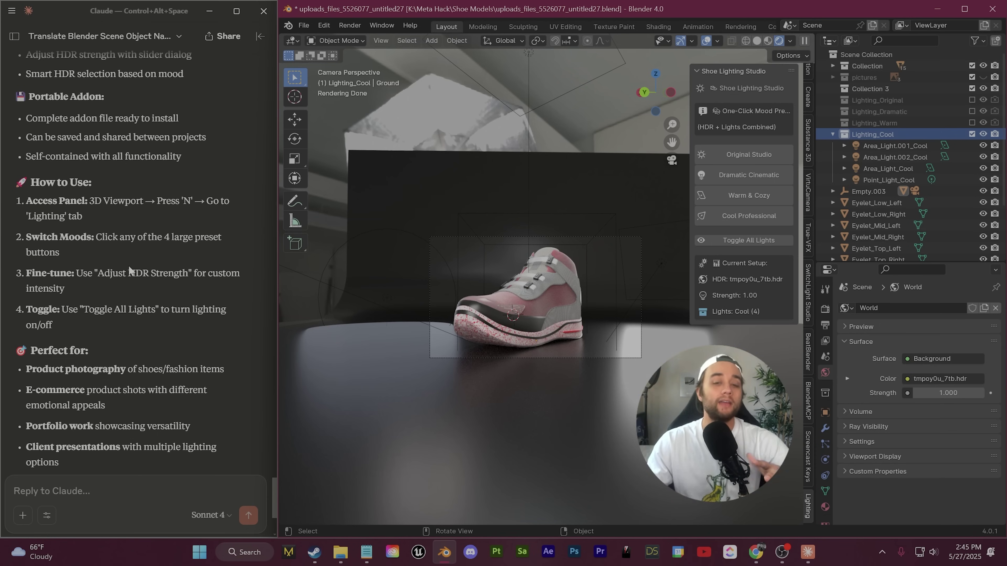
scroll(483, 235, up, 4)
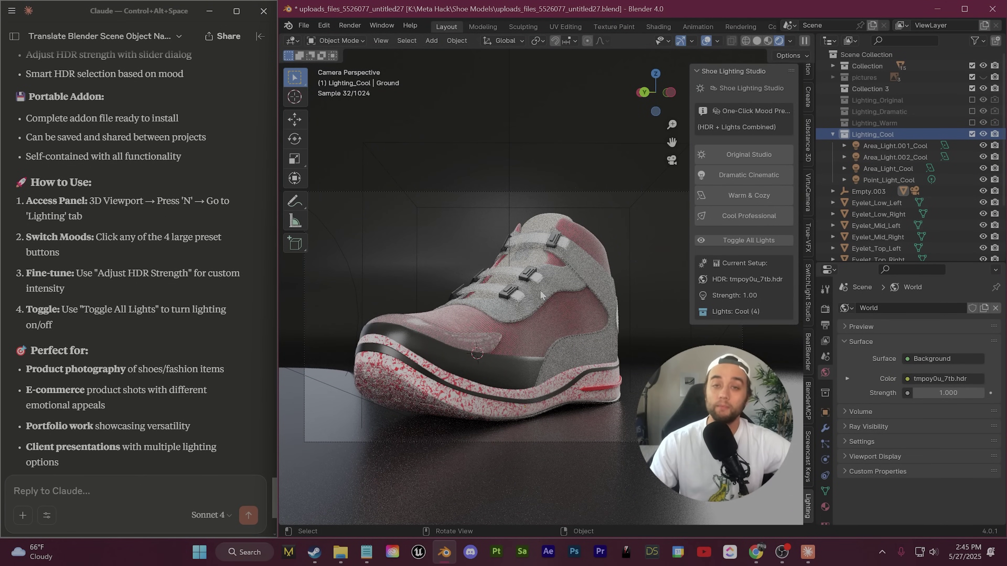
scroll(258, 225, up, 10)
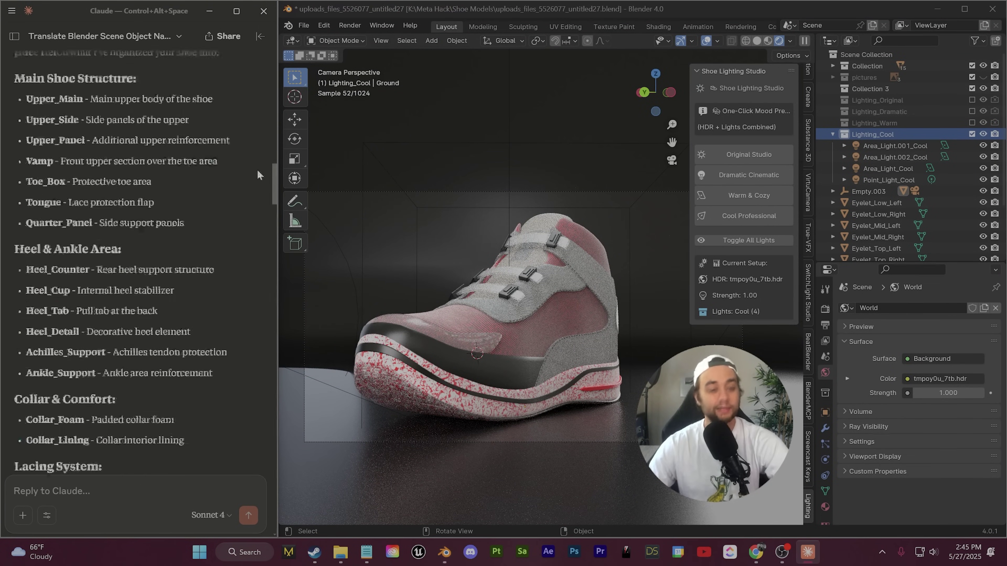
scroll(257, 225, up, 10)
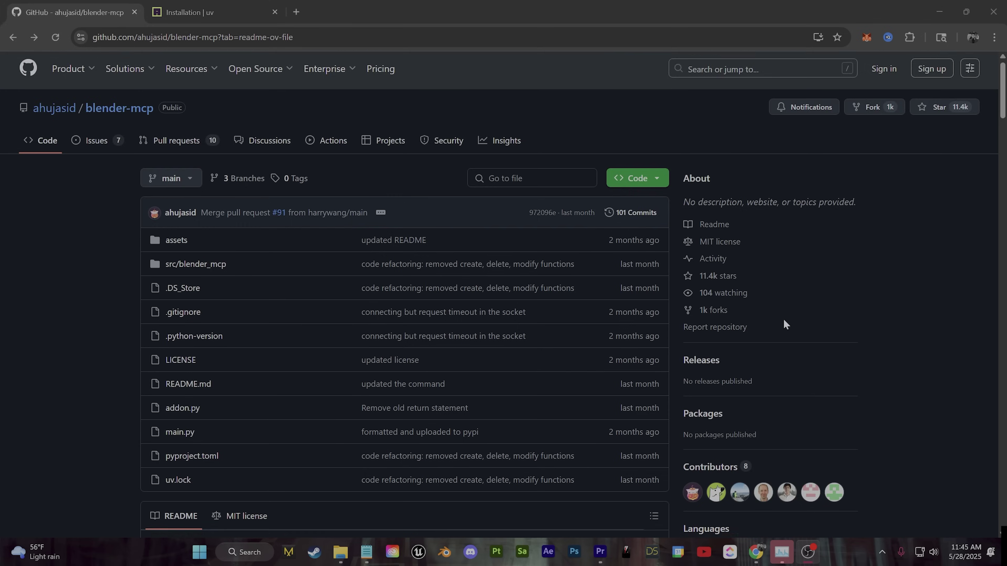
In the web browser, look over the blender-mcp GitHub repository and examine the Blender and Python version prerequisites in its README.
scroll(783, 320, down, 4)
scroll(784, 320, up, 4)
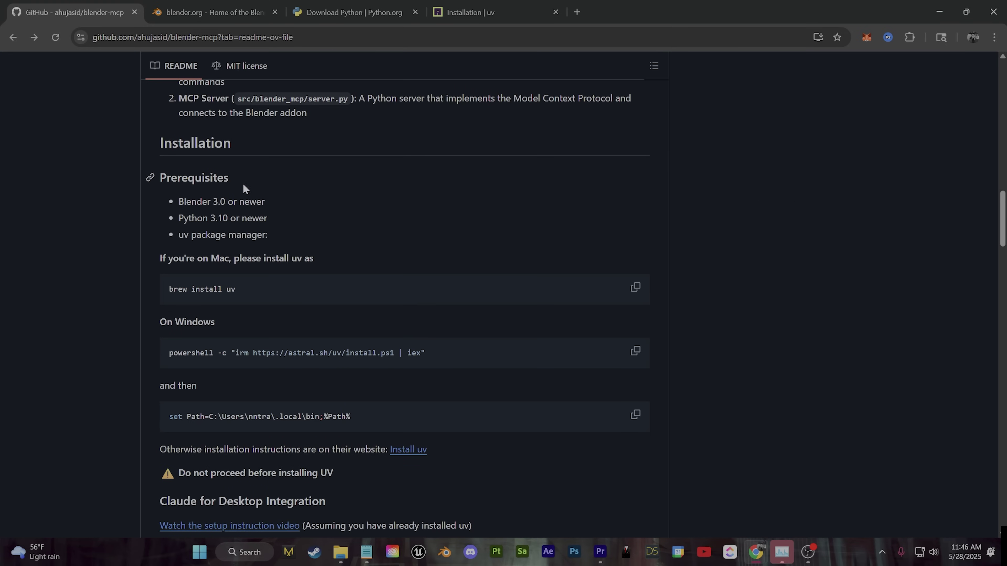
drag(265, 202, 178, 202)
drag(274, 218, 176, 222)
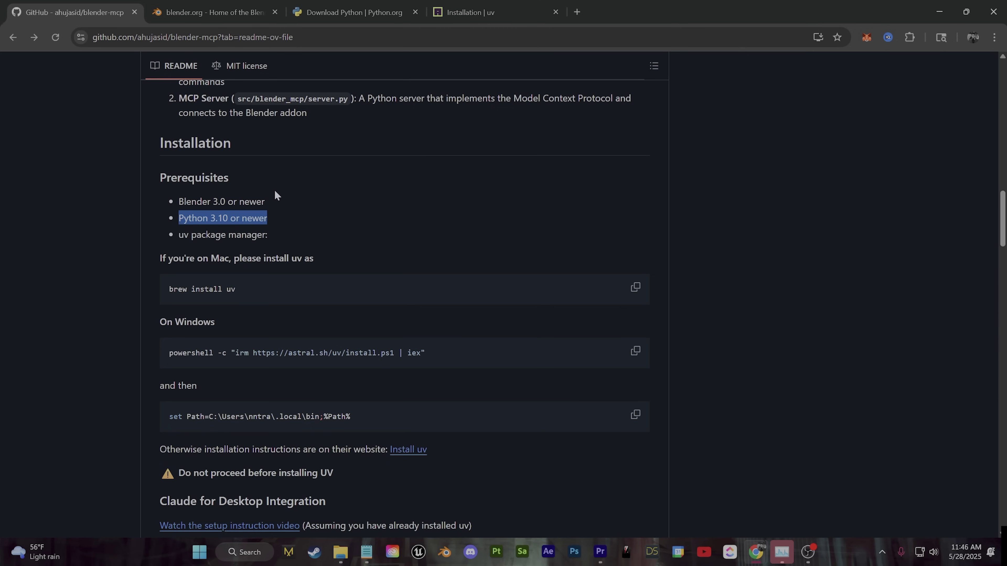
Look over the Blender home page and the Python downloads page with its available releases.
key(ctrl+Tab)
scroll(288, 222, down, 3)
scroll(227, 261, up, 3)
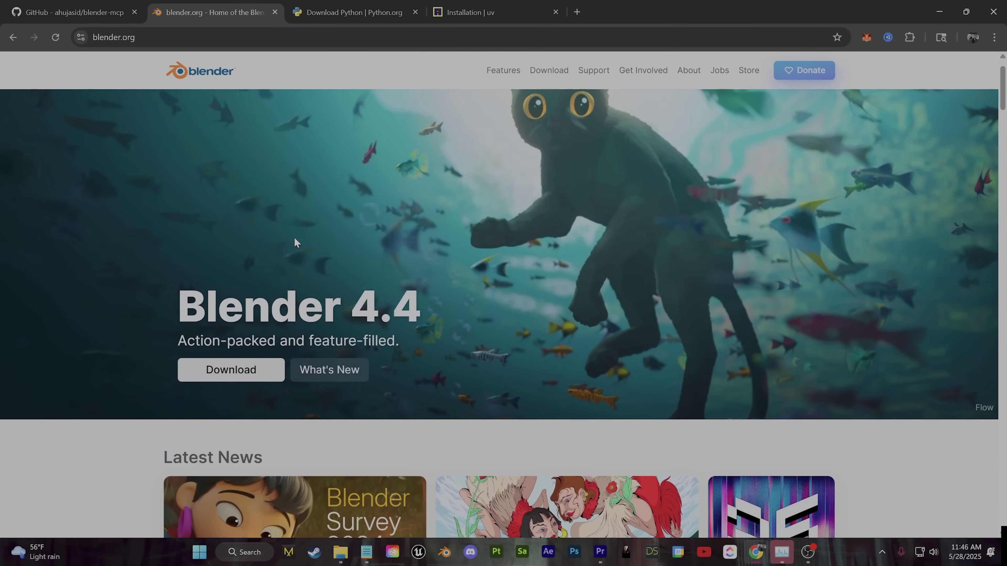
key(ctrl+Tab)
scroll(343, 314, down, 8)
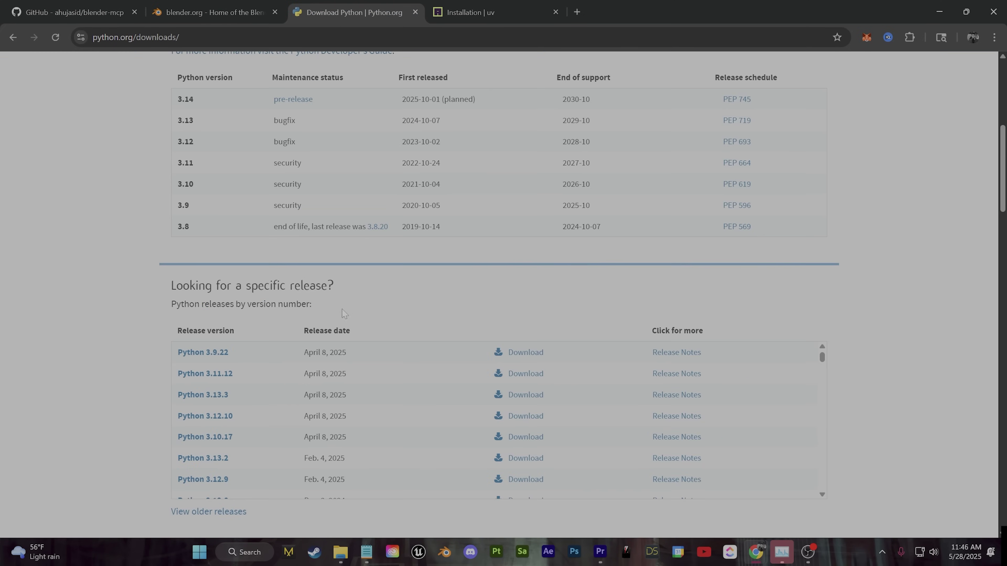
scroll(398, 247, up, 10)
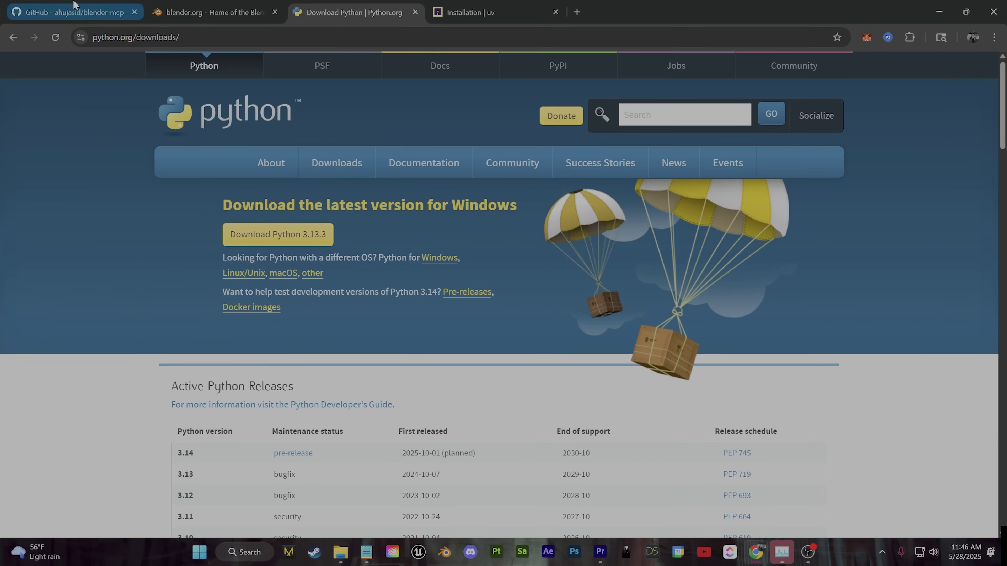
Copy the README's Windows PowerShell command for installing uv, paste it into a Command Prompt window and close that window.
click(74, 12)
click(213, 338)
scroll(253, 317, down, 1)
scroll(356, 325, up, 1)
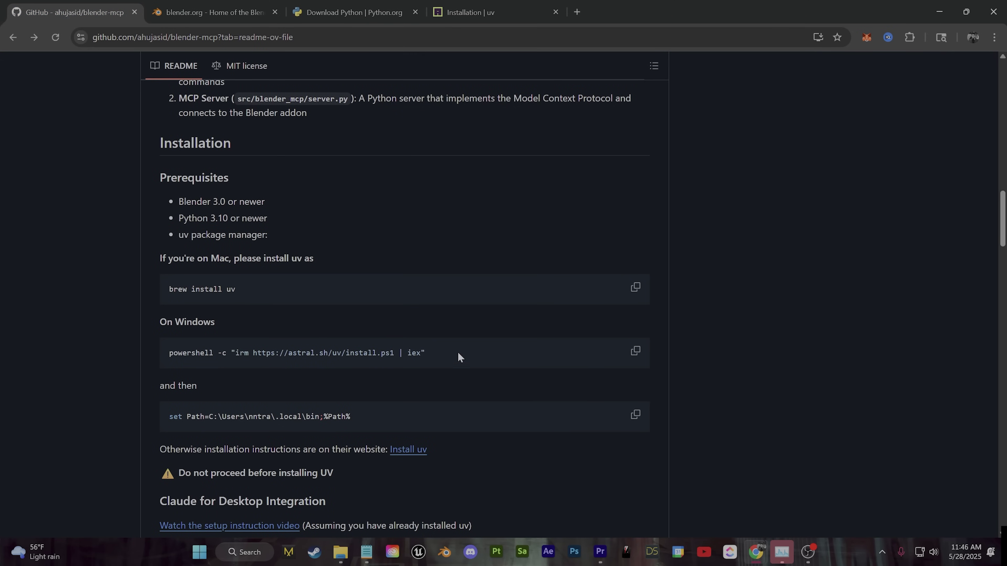
click(635, 351)
key(super)
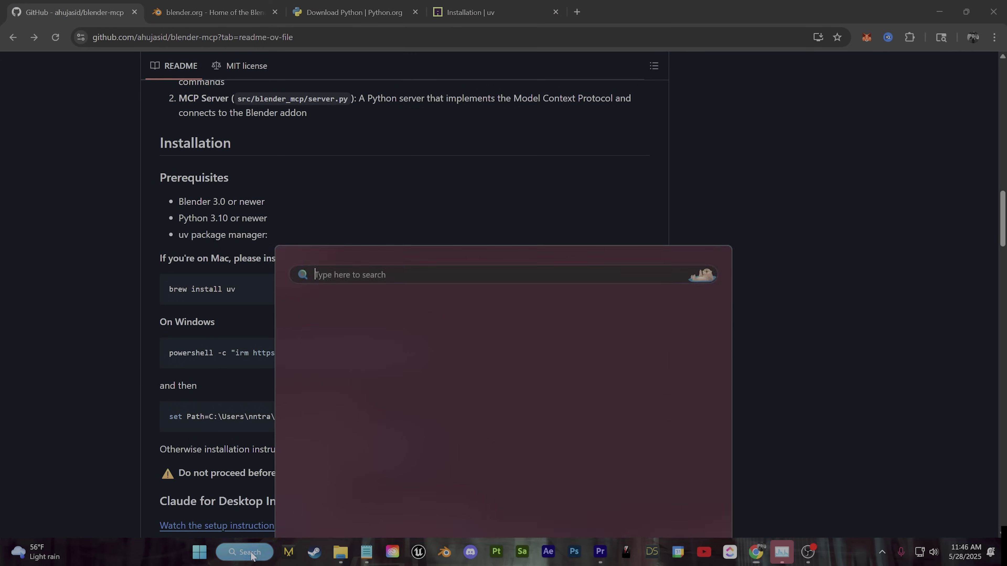
text(cmd)
key(Return)
key(ctrl+v)
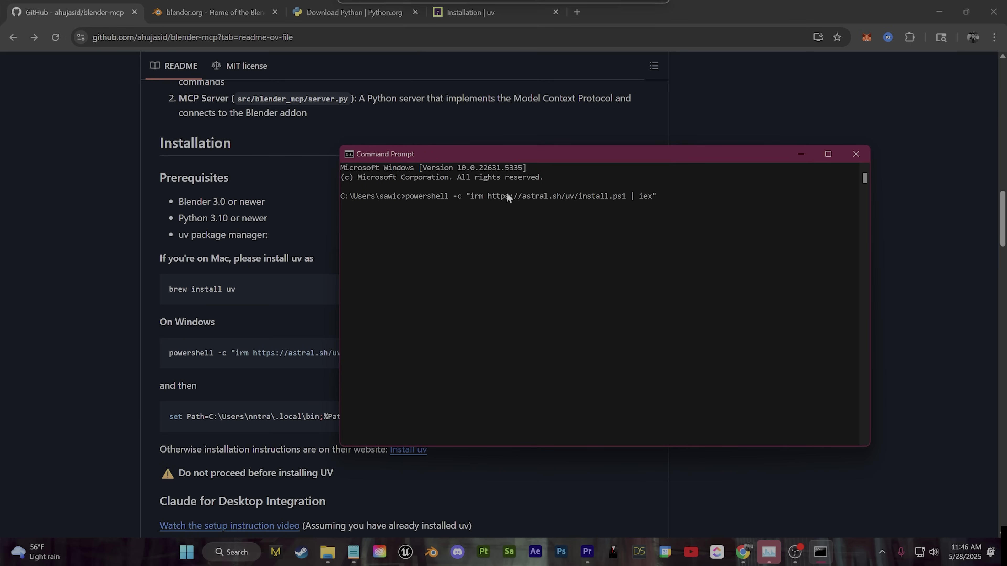
click(856, 154)
Examine the README's remaining uv setup instructions and the installation page of the uv documentation.
scroll(325, 225, down, 1)
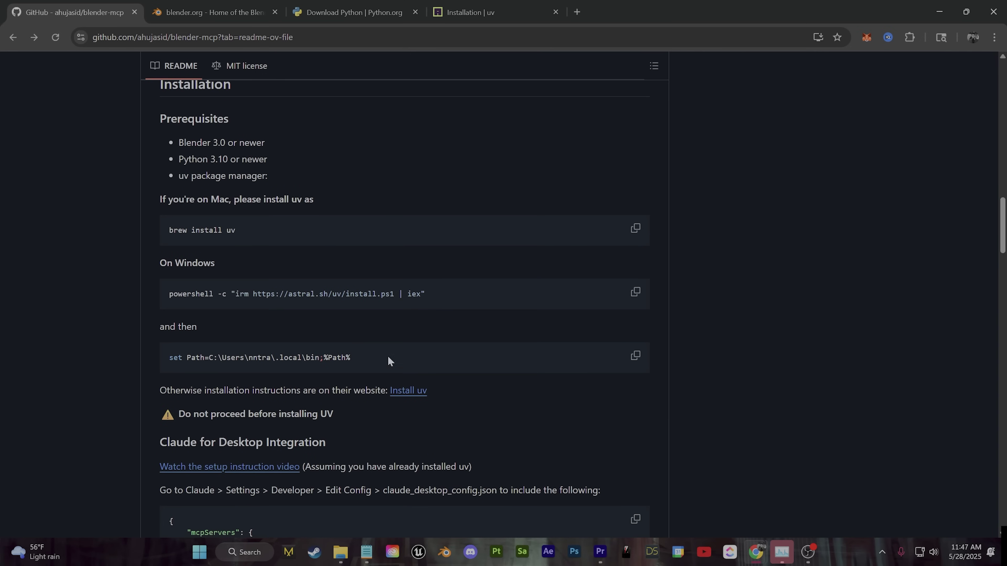
scroll(408, 368, down, 1)
drag(197, 332, 664, 337)
key(ctrl+4)
scroll(456, 292, down, 15)
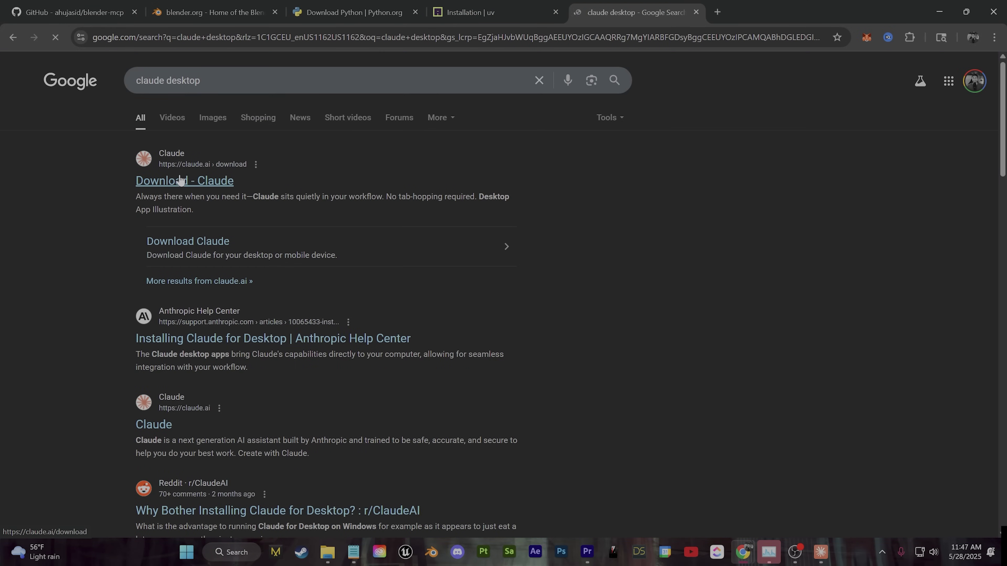
Open Claude's official download page from the claude desktop search results.
click(198, 183)
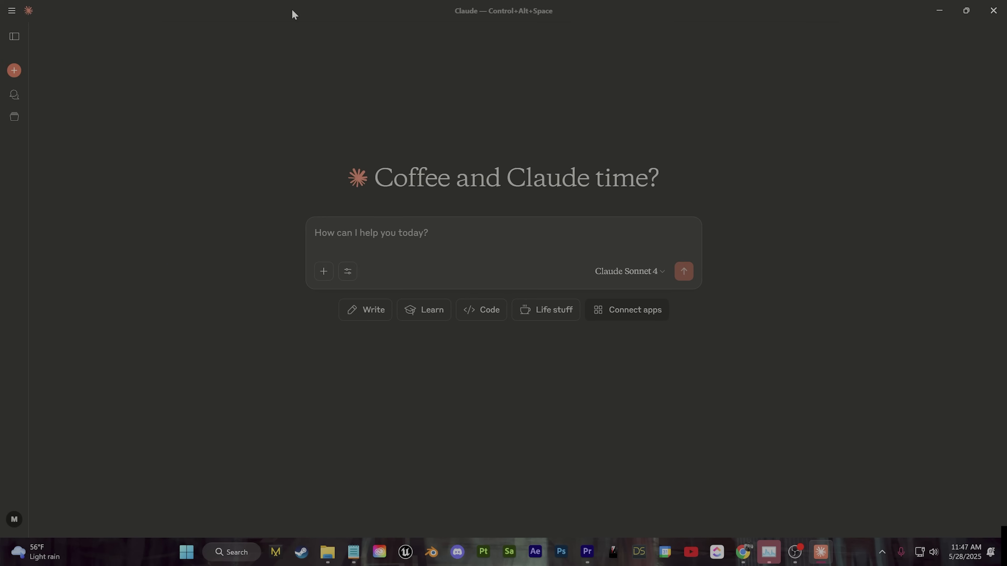
Switch to Claude desktop, open claude_desktop_config.json from its developer settings and compare it with the README's Blender server configuration.
double_click(292, 14)
double_click(301, 45)
click(12, 11)
mouse_move(68, 28)
click(125, 44)
click(312, 174)
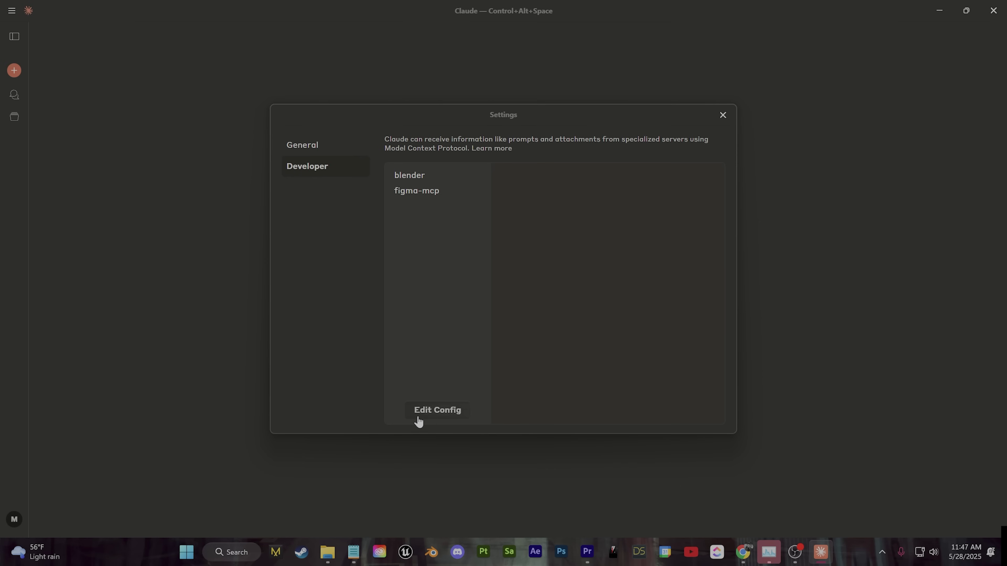
click(436, 410)
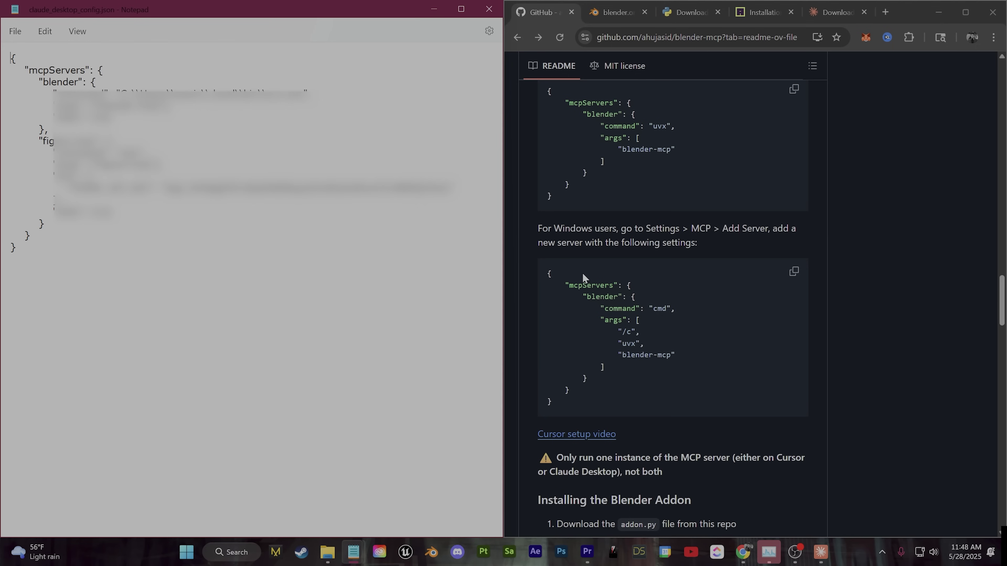
drag(582, 277, 664, 295)
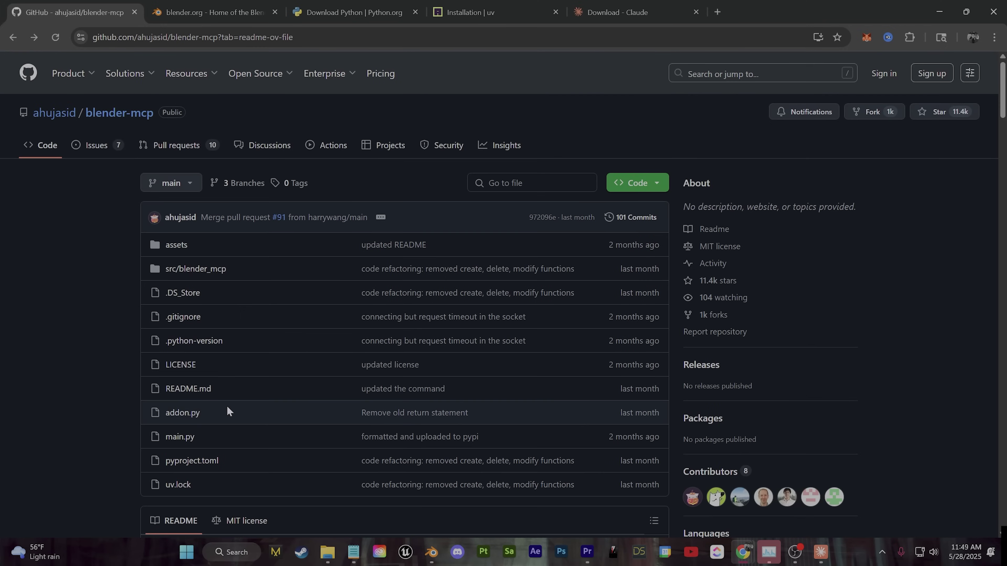
Download addon.py from the blender-mcp repository into the Claude Blender MCP folder and switch to Blender.
click(182, 412)
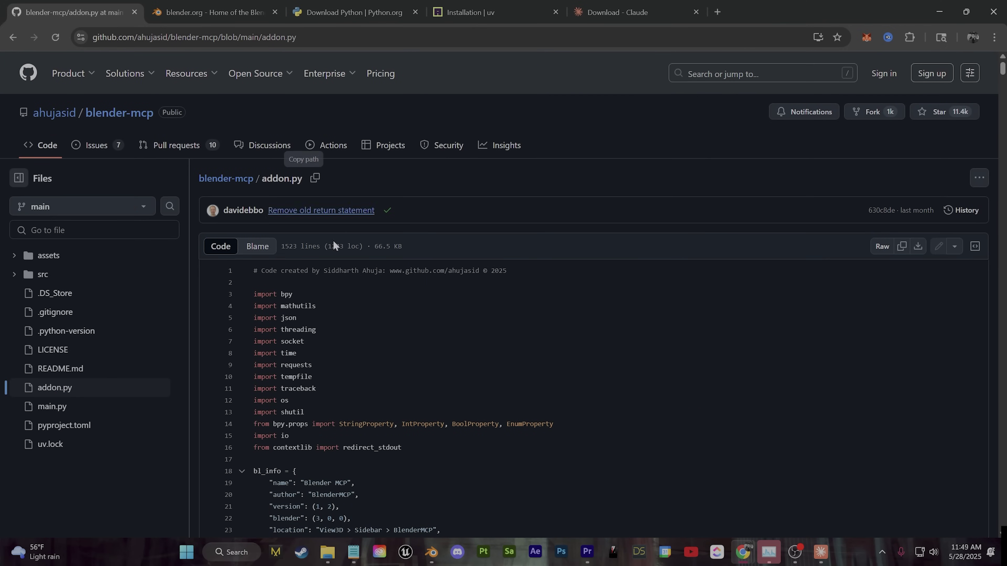
scroll(346, 201, down, 2)
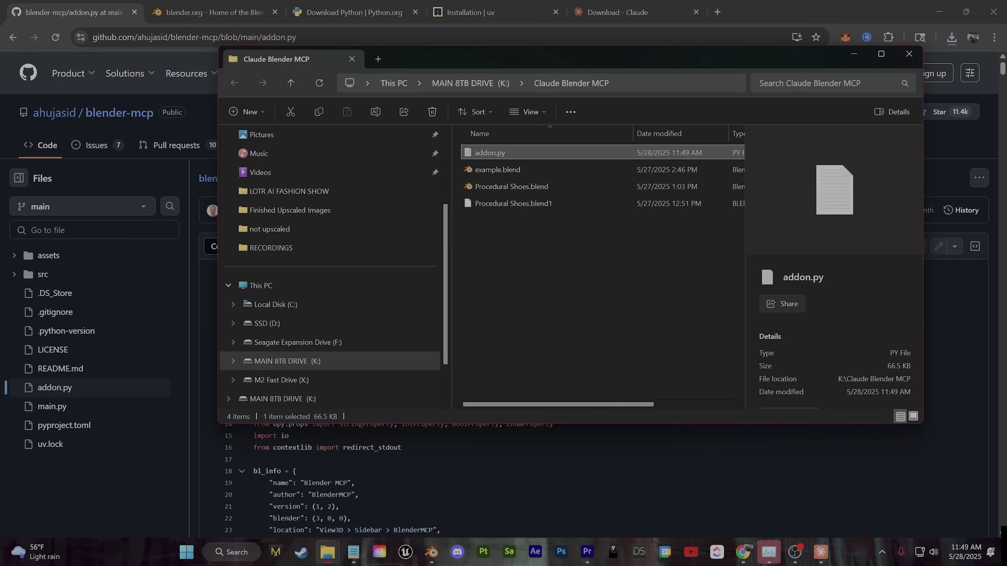
click(431, 552)
click(734, 151)
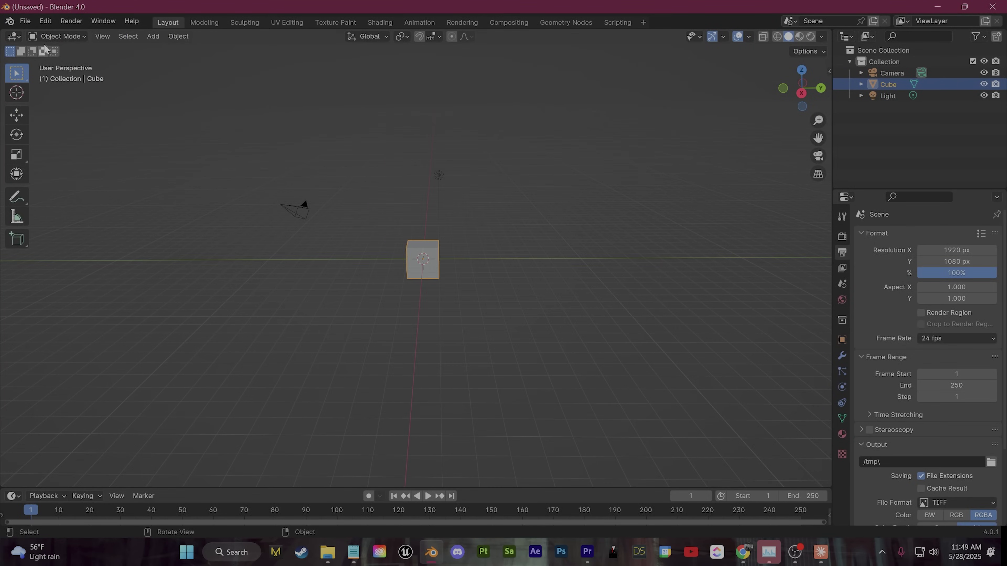
Open the add-on preferences and try to install addon.py from the Claude Blender MCP folder.
click(46, 21)
click(85, 168)
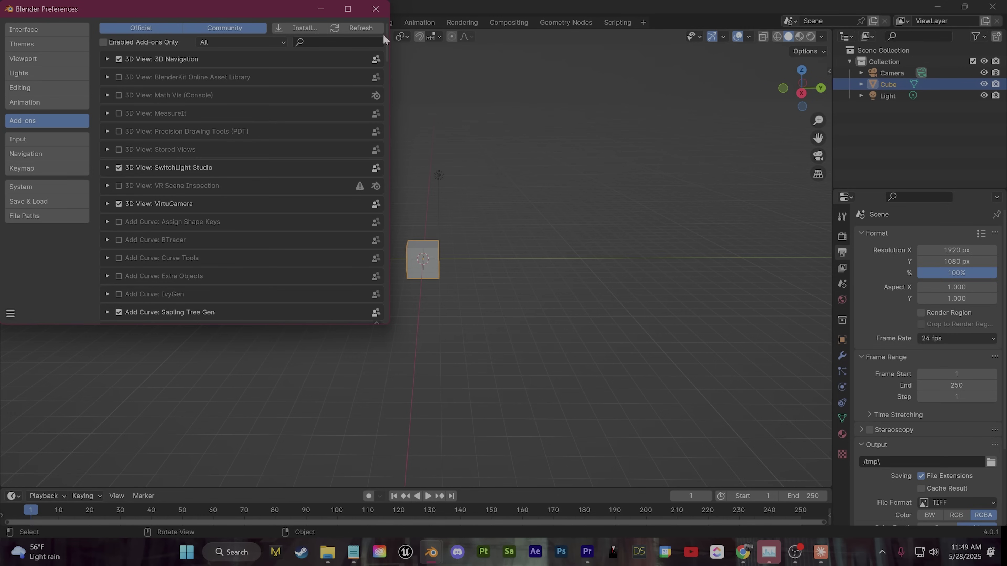
click(298, 26)
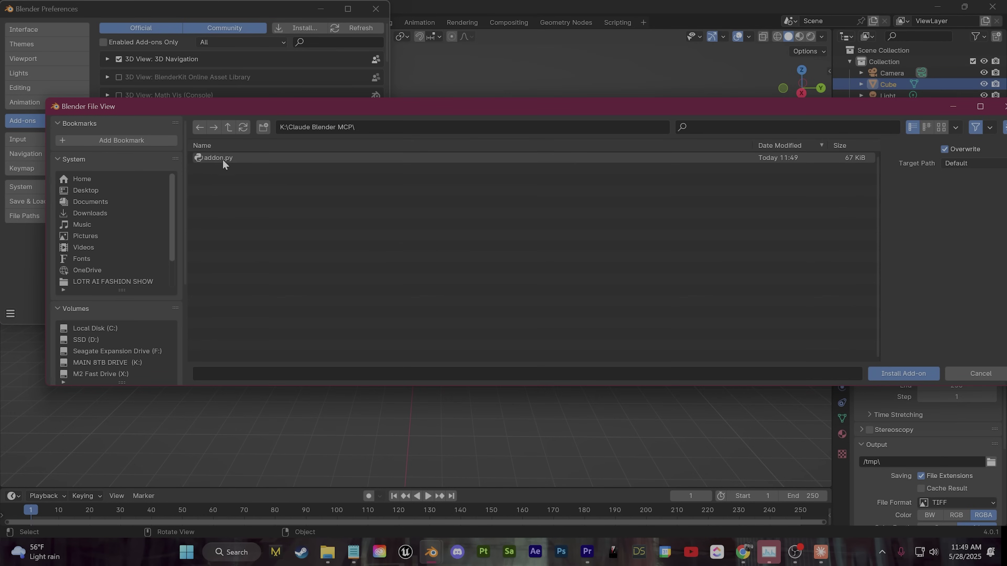
click(222, 159)
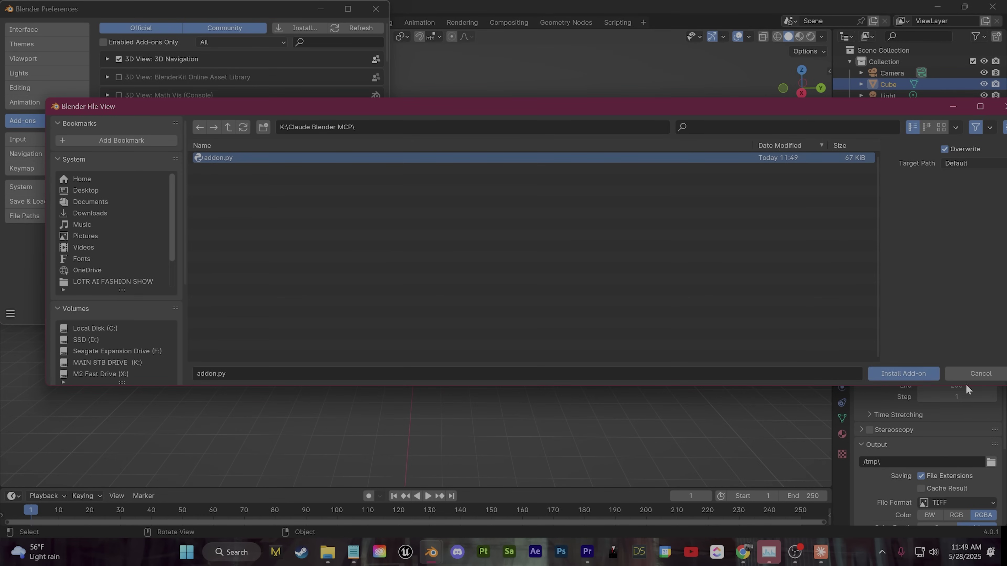
click(967, 376)
Search the add-ons for MCP, expand the Blender MCP entry to check it, and close the preferences.
text(blender)
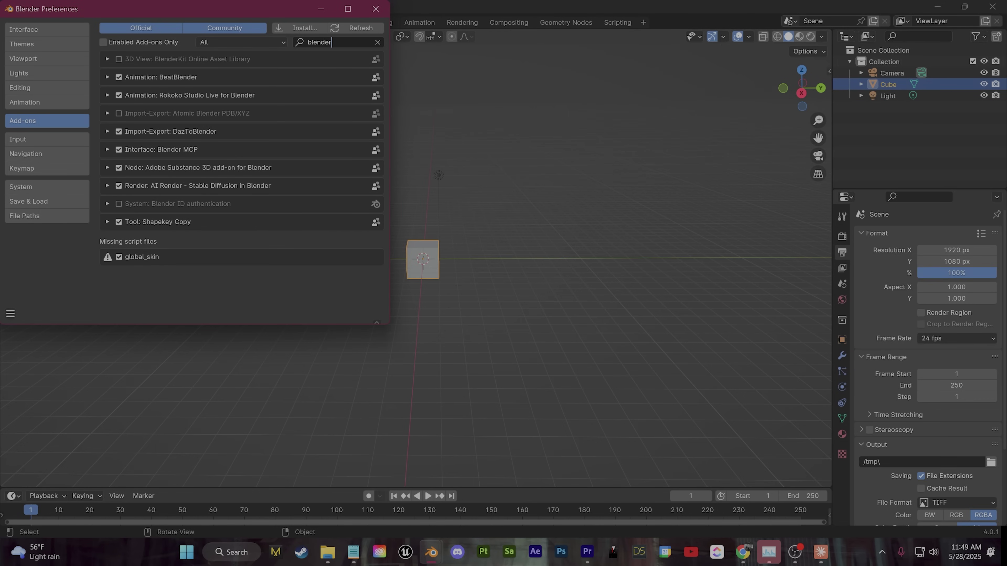
key(ctrl+a)
text(MCP)
drag(244, 14, 452, 111)
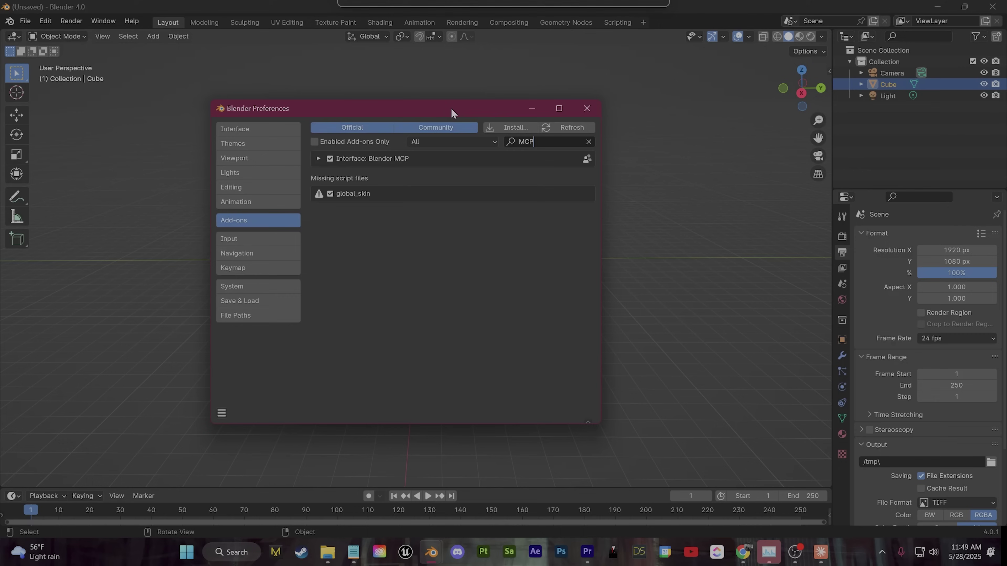
click(396, 159)
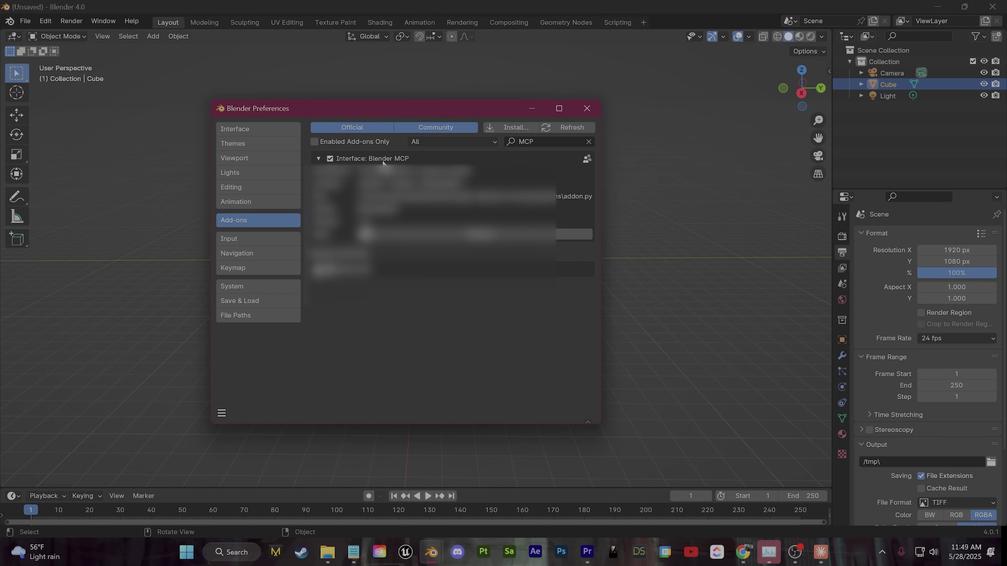
click(586, 108)
Show the 3D viewport's sidebar and bring up the Blender MCP connection settings.
click(829, 71)
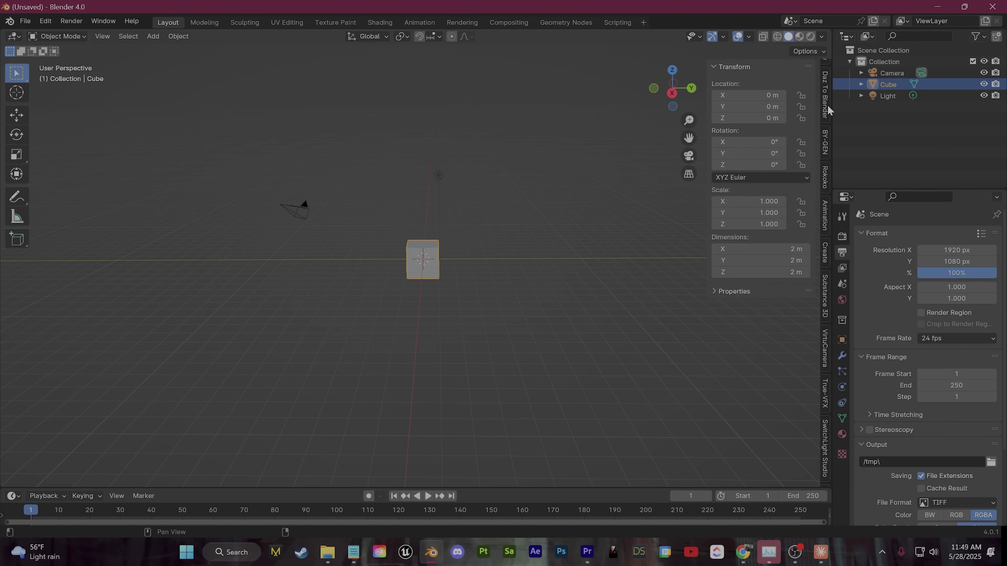
scroll(828, 79, down, 10)
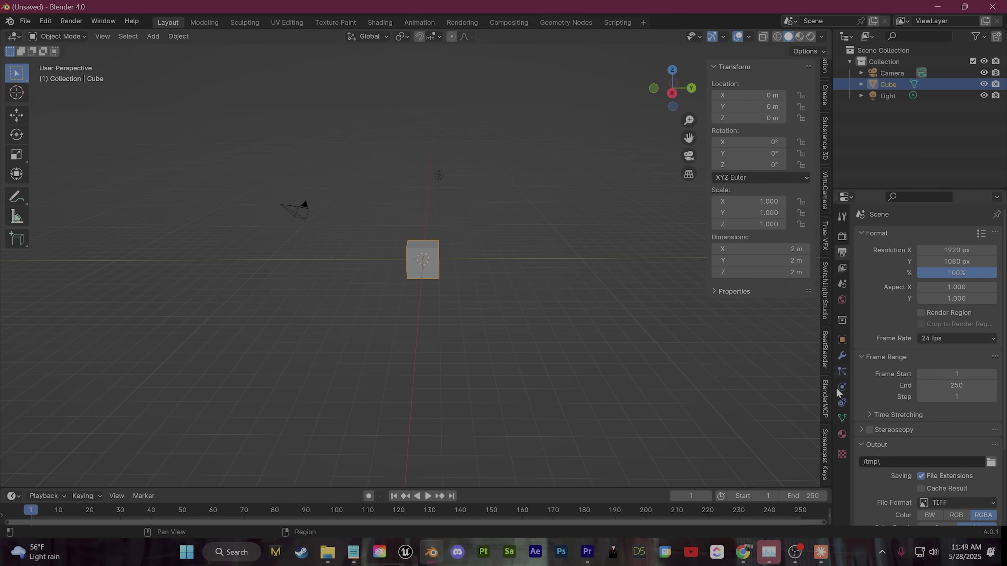
click(826, 397)
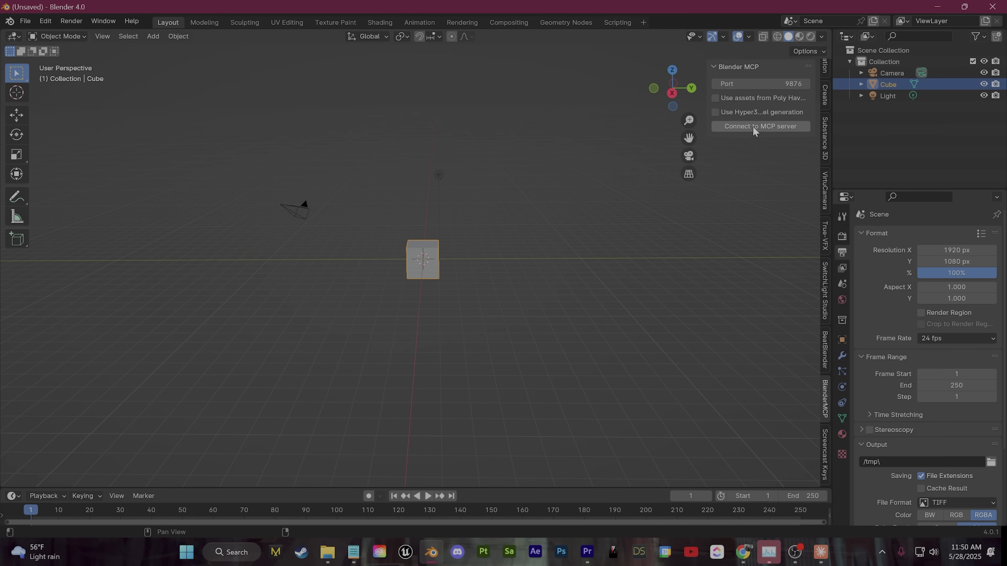
Switch to the browser and examine the README's instructions for starting the Blender connection and using it with Claude.
key(alt+Tab)
scroll(483, 192, up, 10)
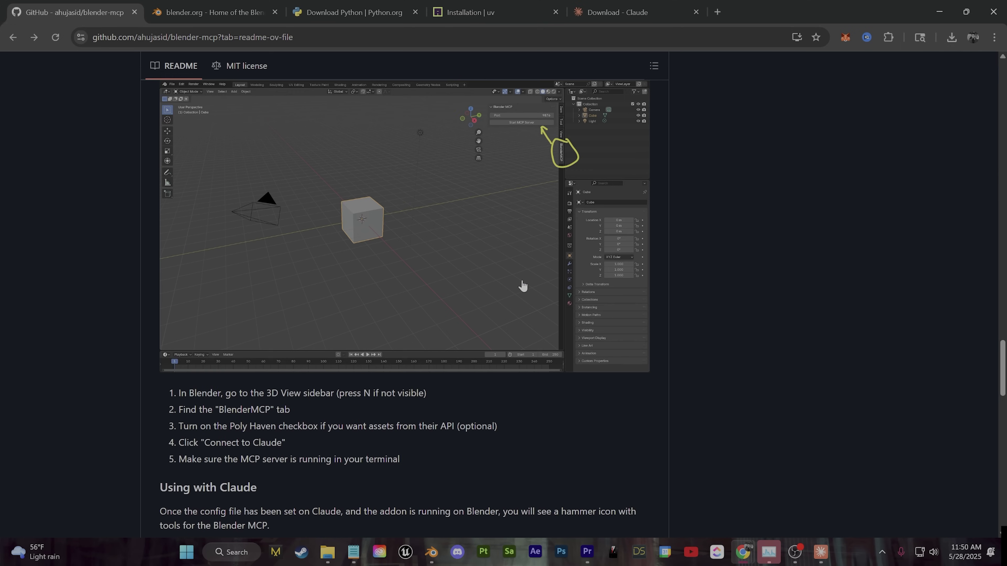
scroll(484, 191, down, 4)
scroll(524, 145, down, 5)
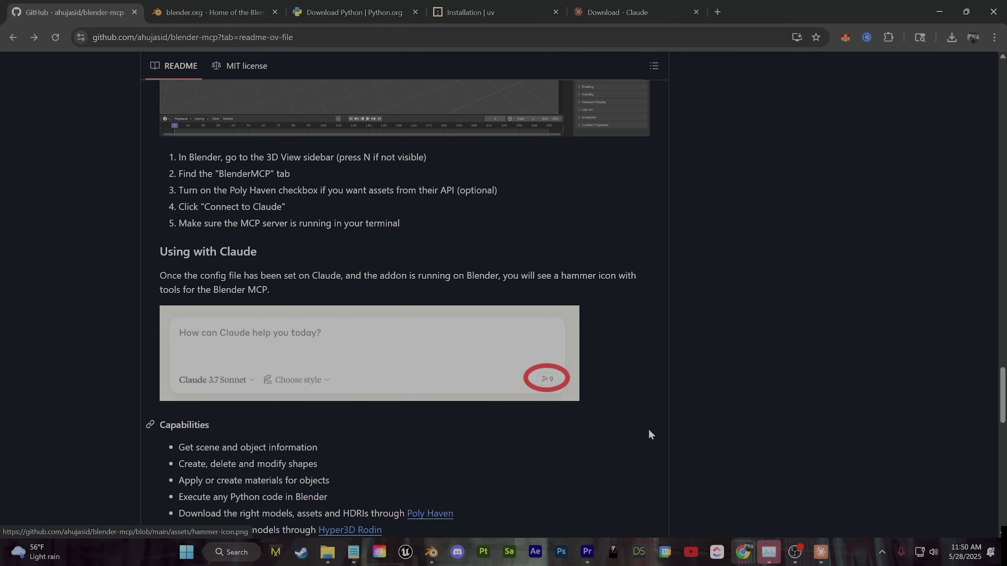
Switch to Claude desktop and check its available tools for the blender server.
click(820, 553)
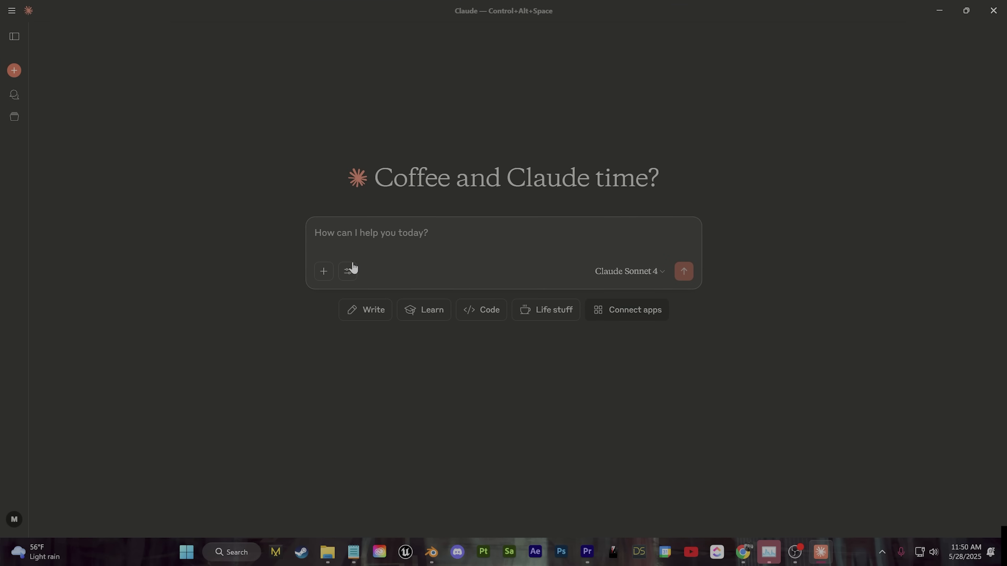
click(347, 271)
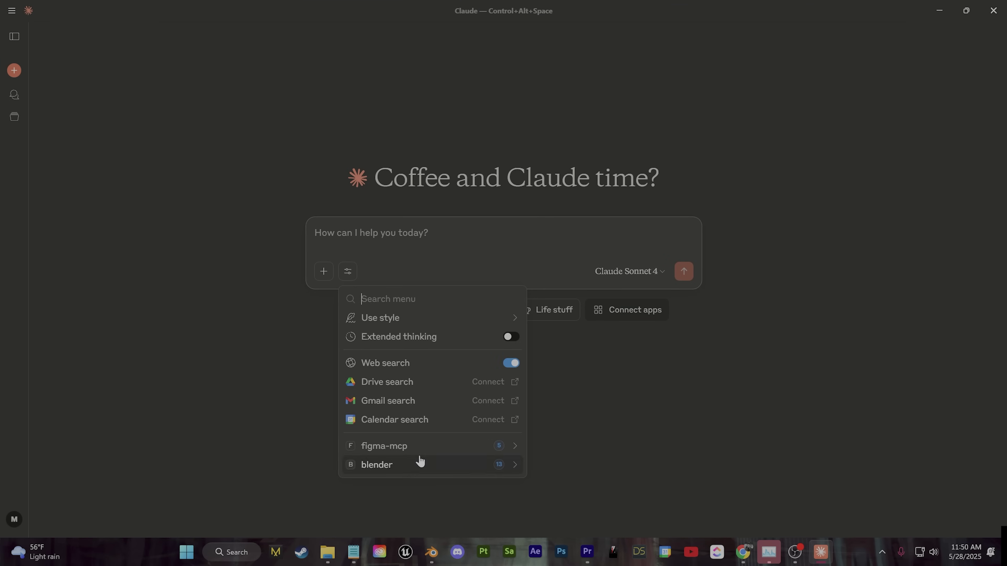
click(636, 427)
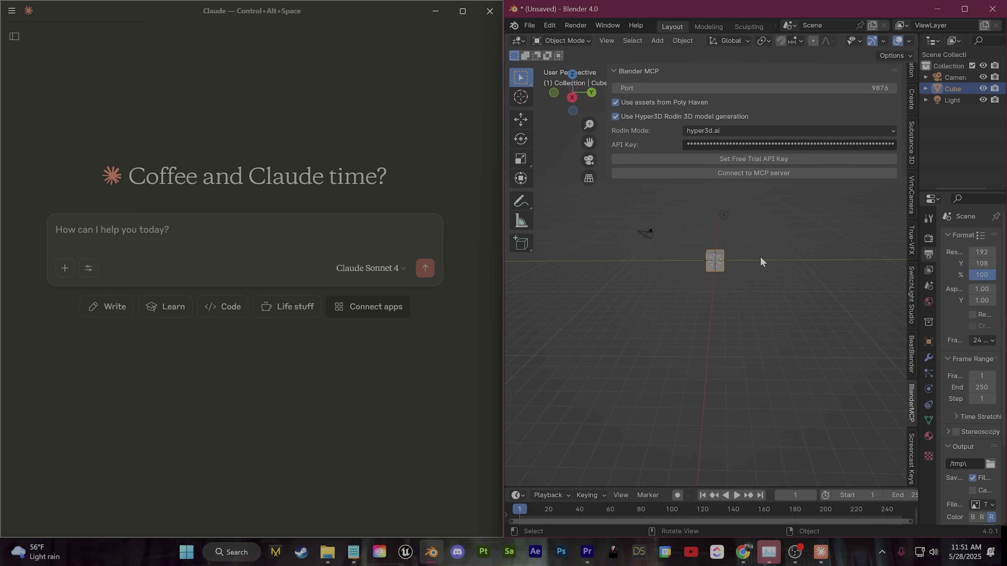
Narrow the Blender sidebar and connect Blender to the MCP server on port 9876.
click(756, 274)
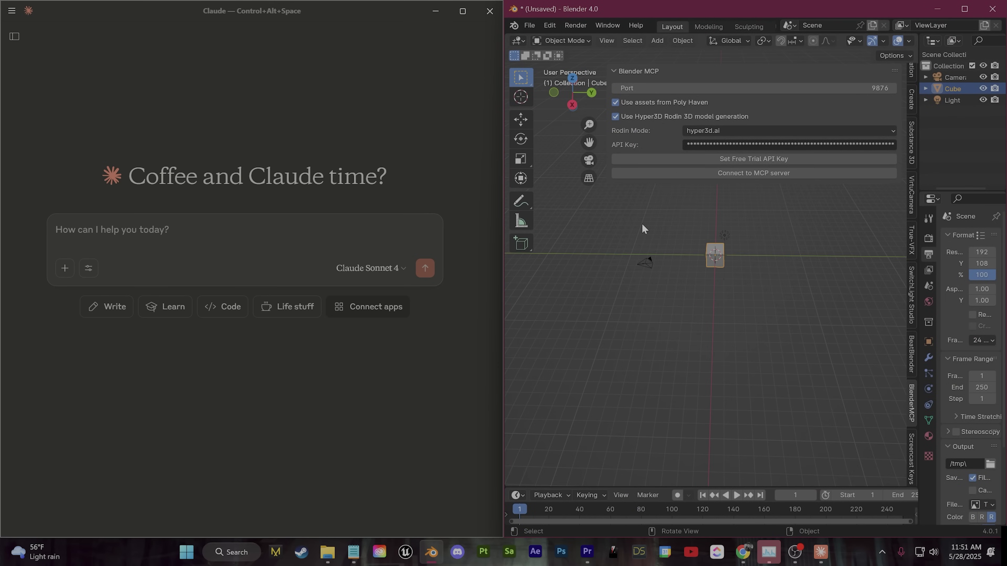
drag(611, 118, 661, 117)
click(776, 176)
Switch to Claude desktop and send the prompt "Add a cabin into my blender 3d scene".
key(ctrl+alt+space)
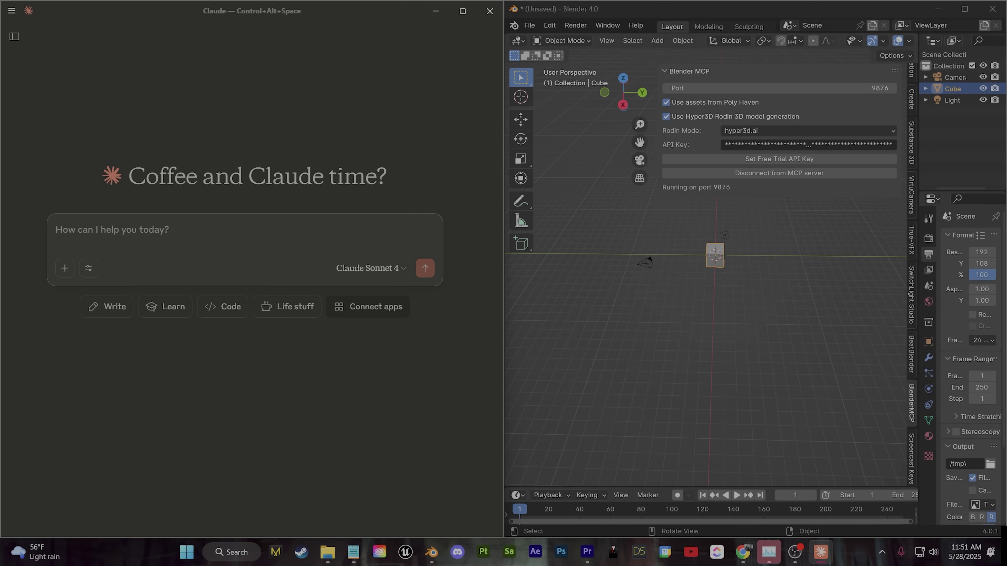
text(Add a cabin into my)
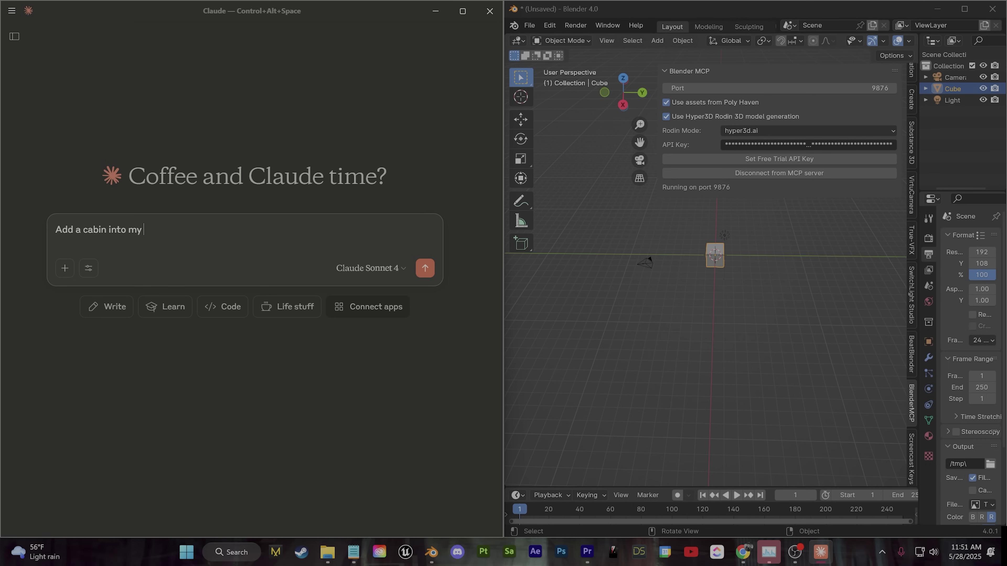
text( blender 34 scene)
click(425, 268)
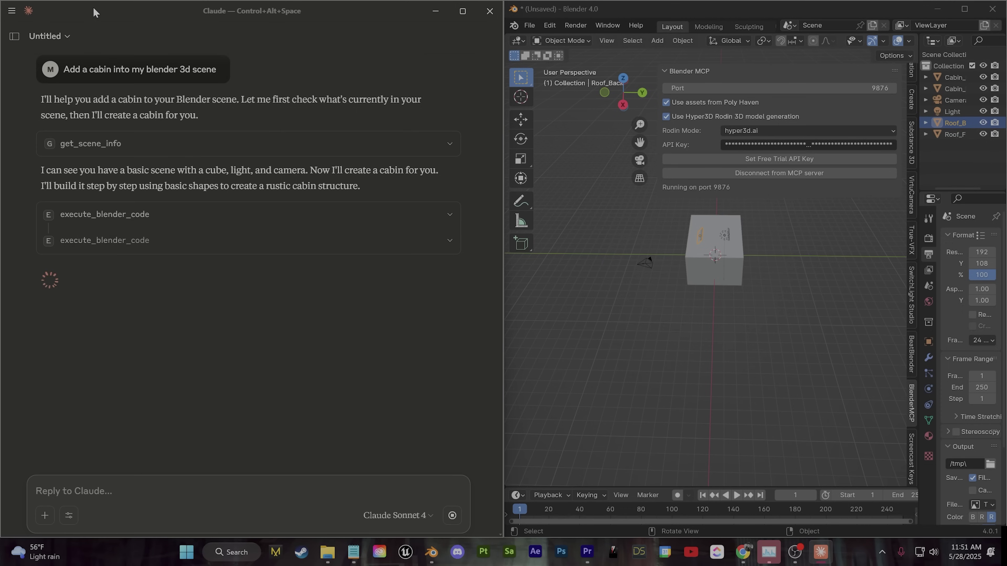
click(12, 11)
click(14, 12)
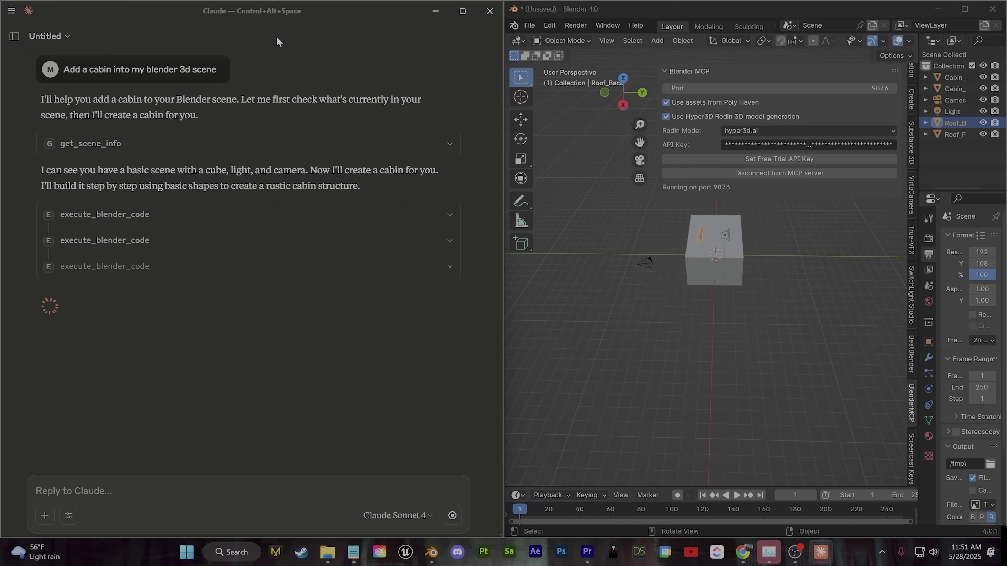